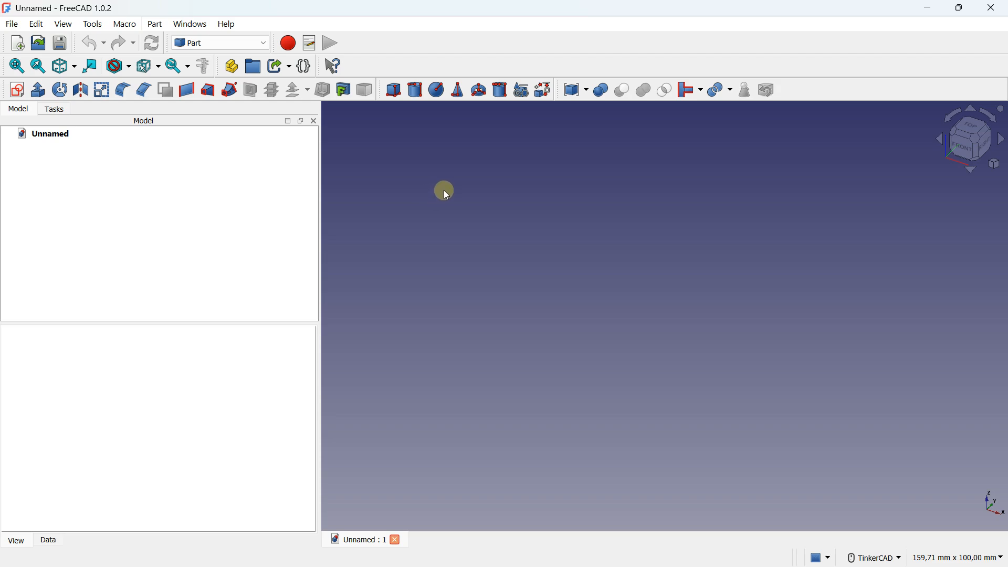
- Select the Part workbench for modelling with solid primitives
click(255, 45)
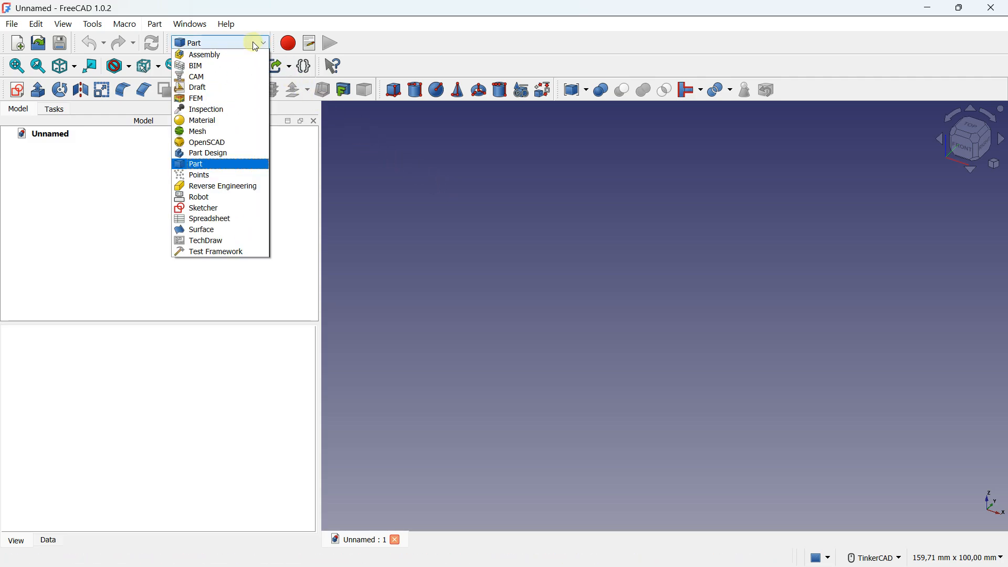
click(253, 42)
click(253, 43)
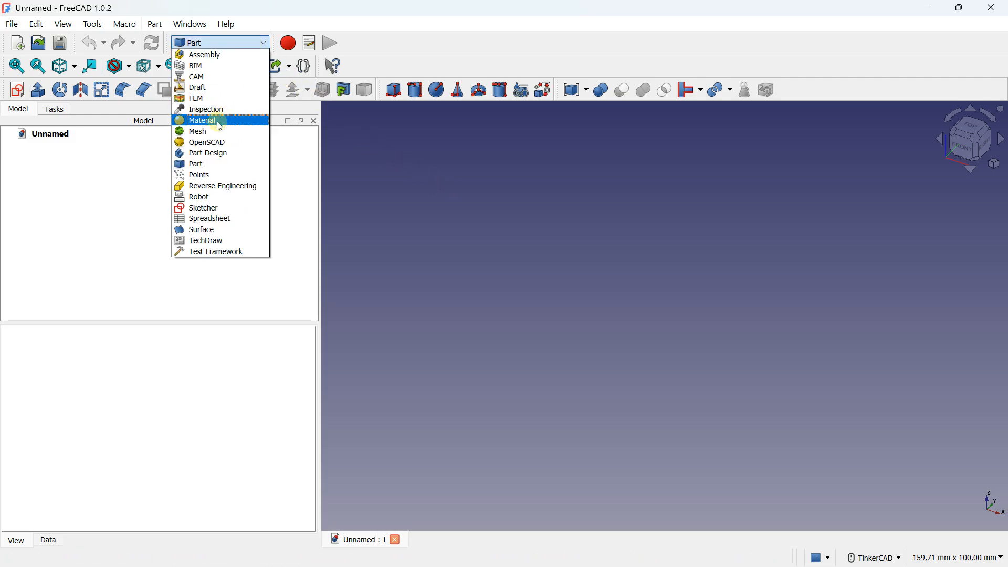
click(211, 167)
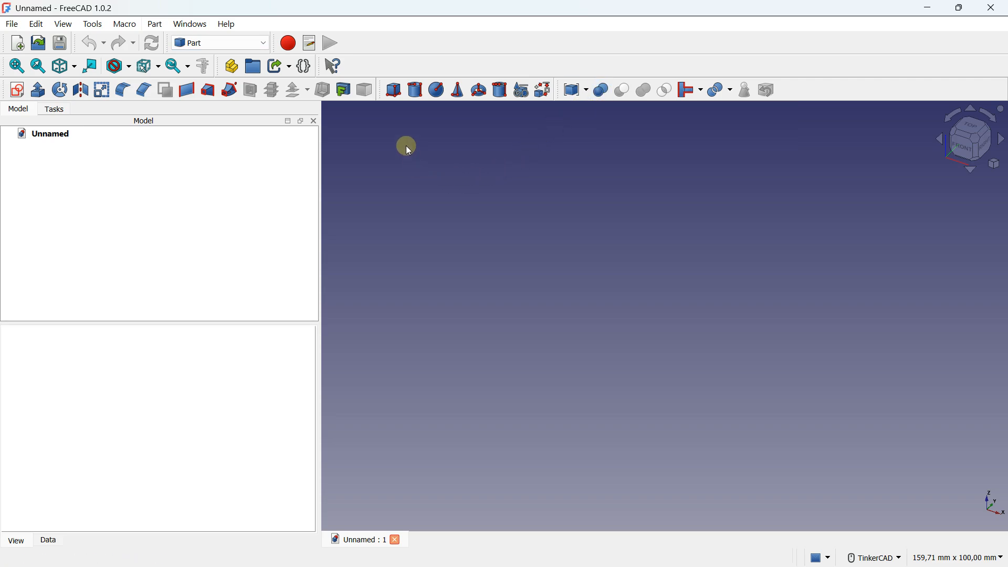
- Add a cube primitive to the empty document and fit it in the view
click(395, 91)
key(v)
key(f)
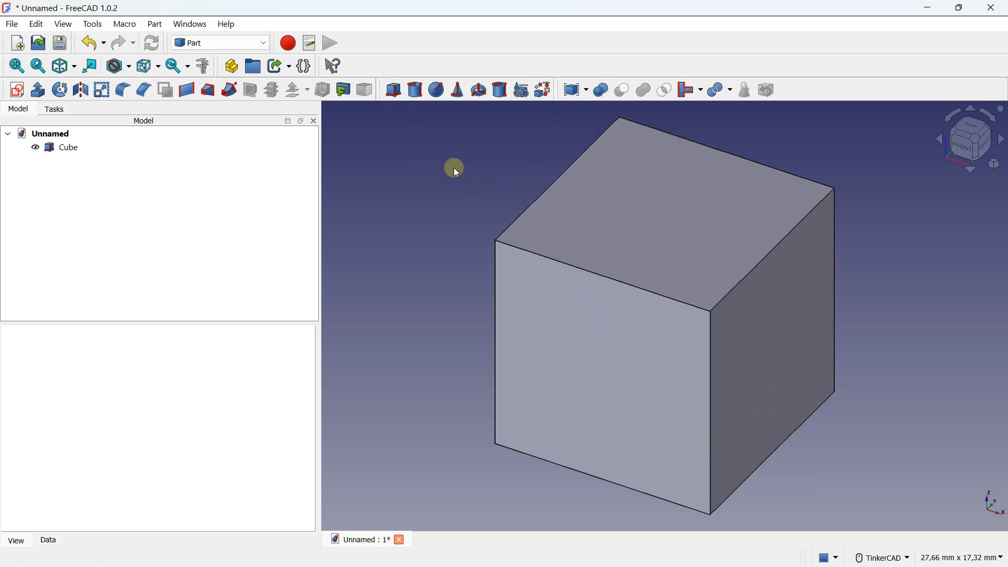
scroll(493, 219, down, 2)
middle_drag(492, 218, 517, 224)
scroll(517, 224, down, 1)
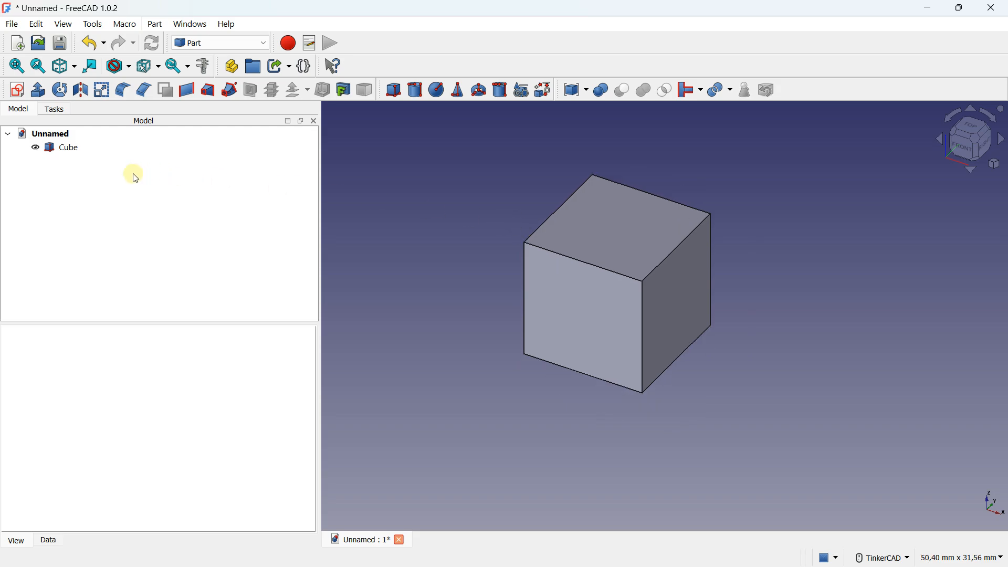
- Show the cube's data properties and set its length to 100 mm
click(79, 150)
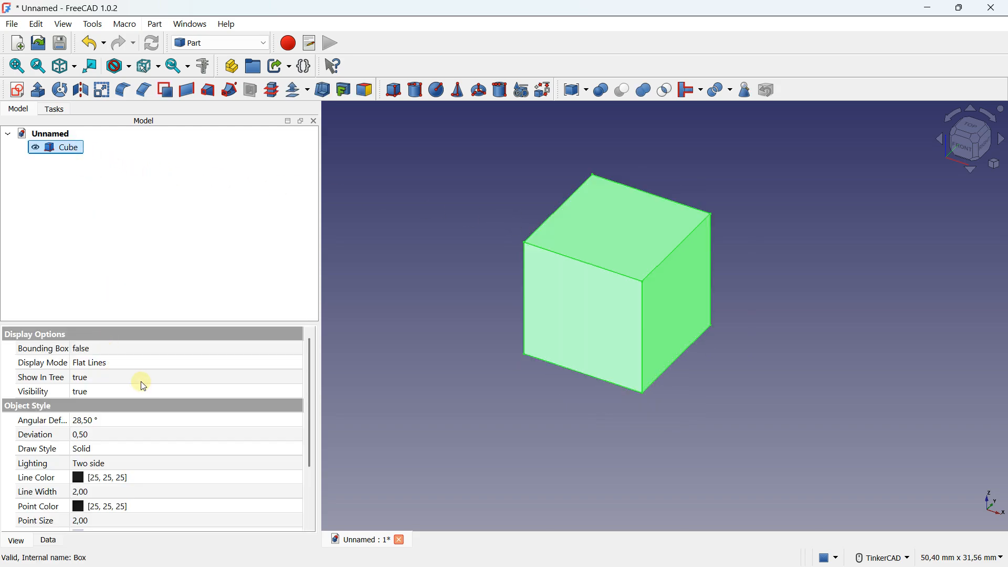
click(49, 540)
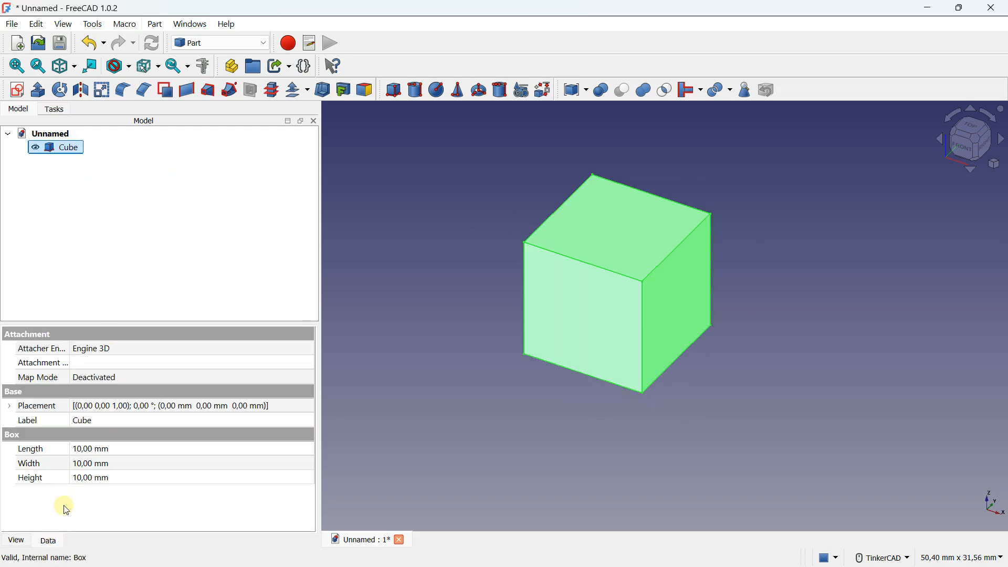
scroll(462, 353, down, 2)
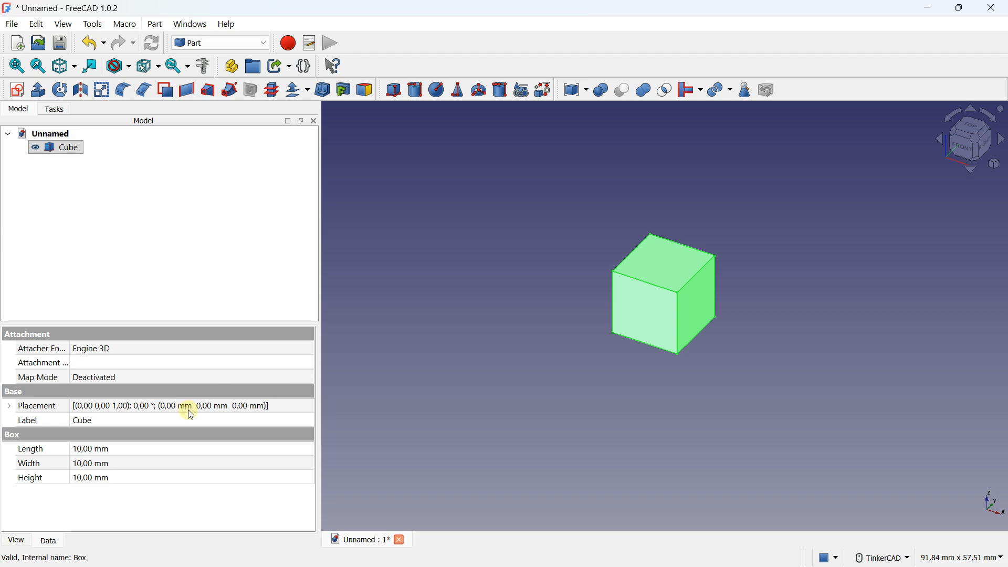
click(116, 452)
click(116, 449)
key(BackSpace)
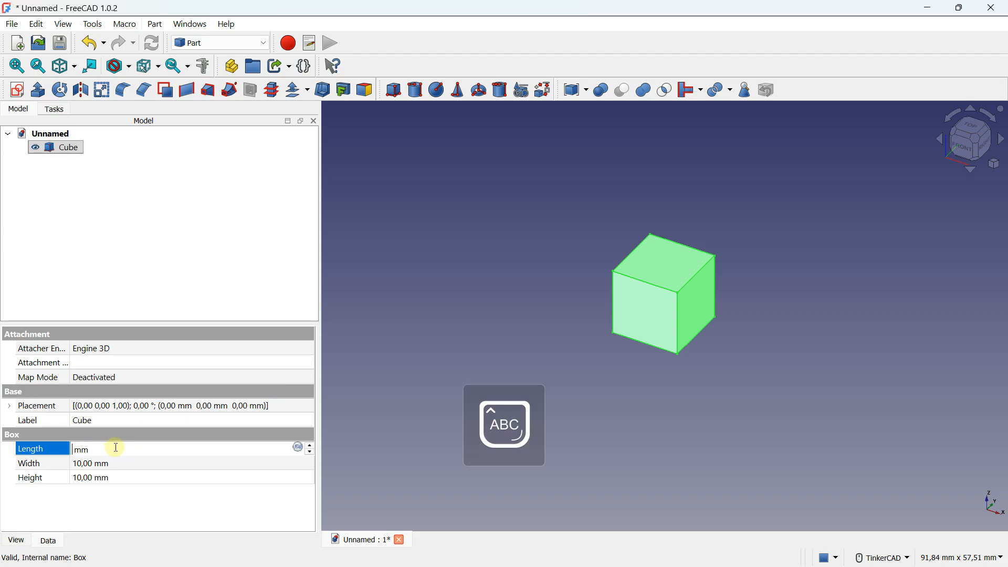
text(100)
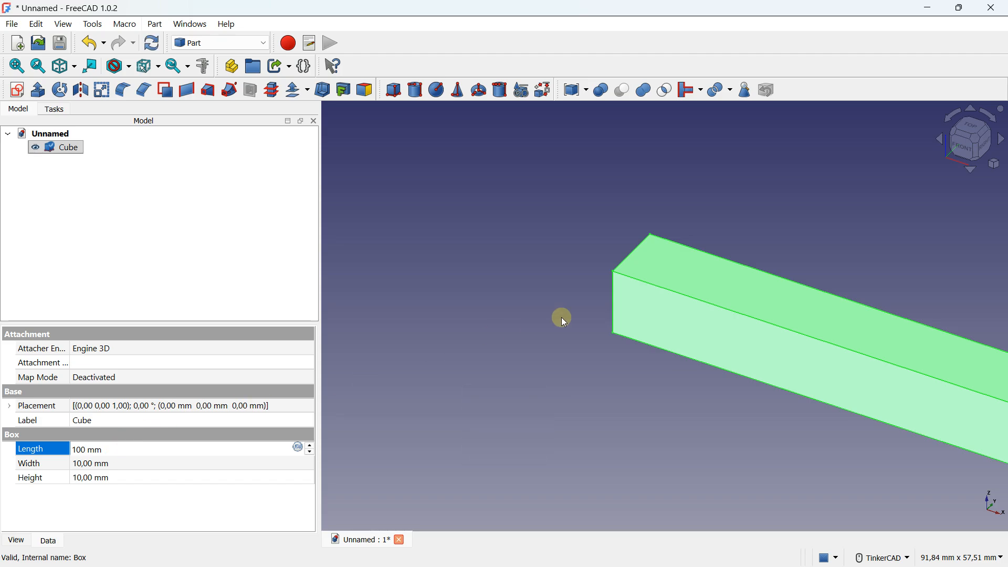
- Set the cube's width to 100 mm and its height to 20 mm
scroll(603, 308, down, 4)
middle_drag(603, 307, 497, 308)
click(126, 454)
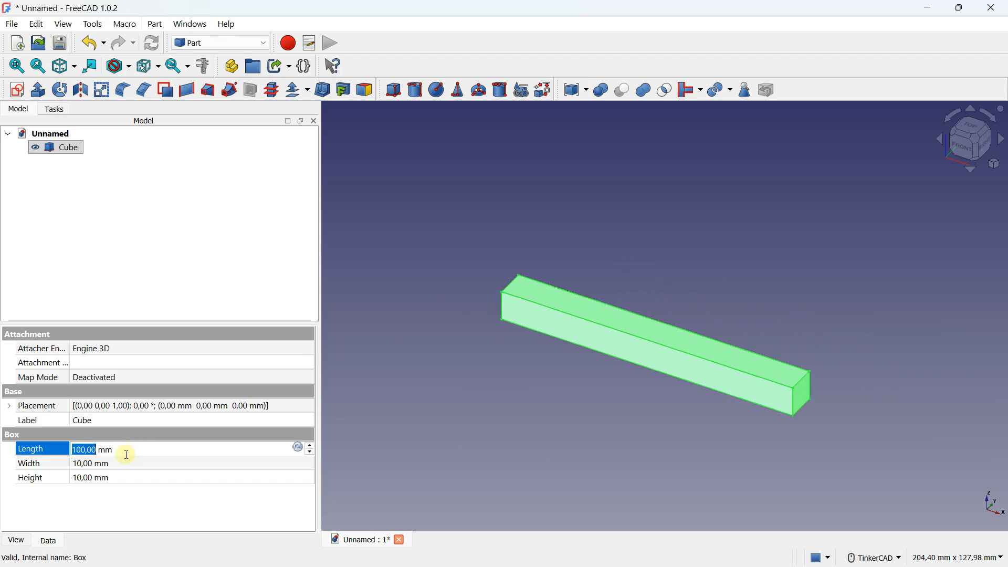
click(126, 459)
text(100)
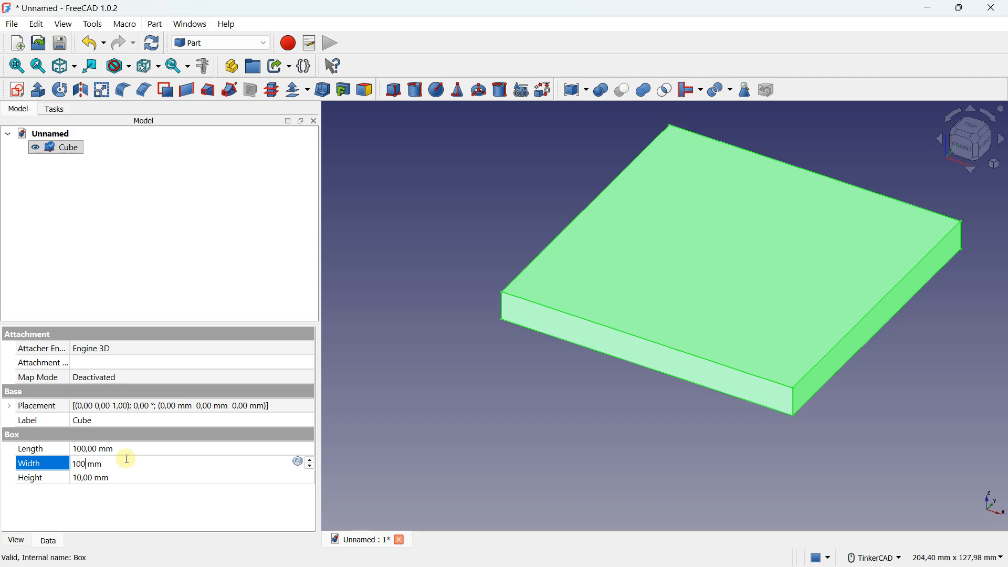
click(117, 476)
click(118, 476)
text(20)
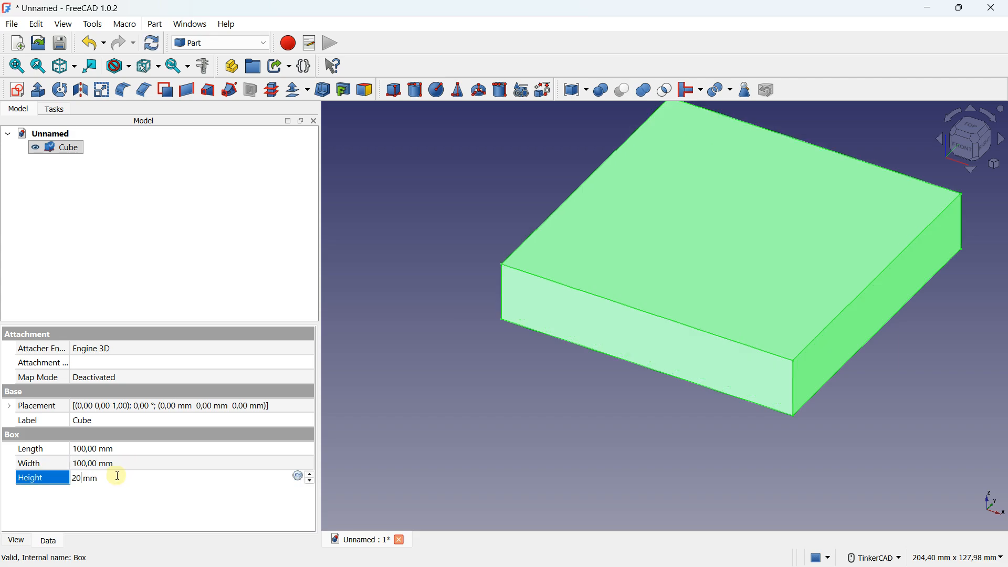
- Edit the cube's placement and set its X translation to -50 mm
scroll(525, 297, up, 2)
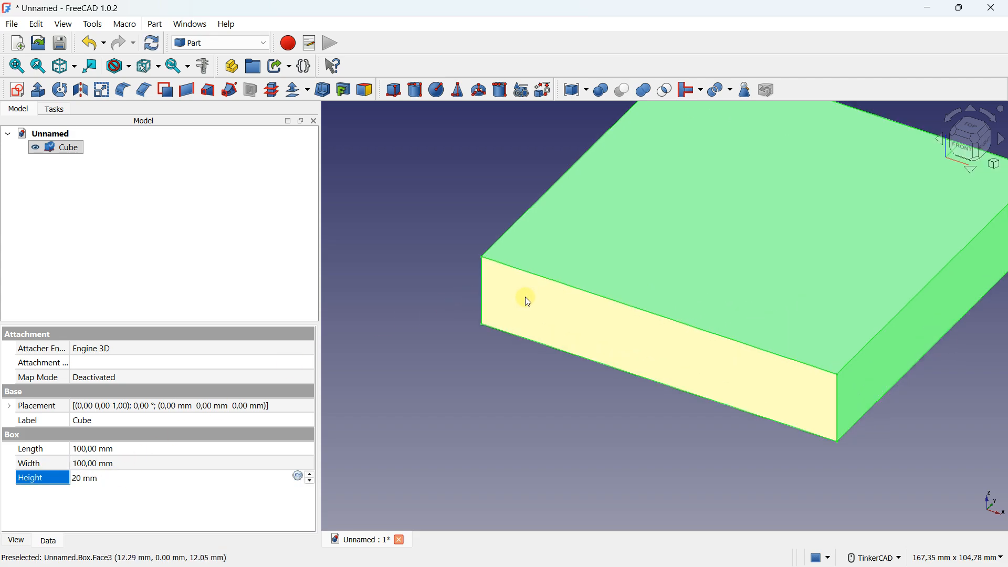
scroll(525, 297, down, 3)
middle_drag(531, 298, 539, 317)
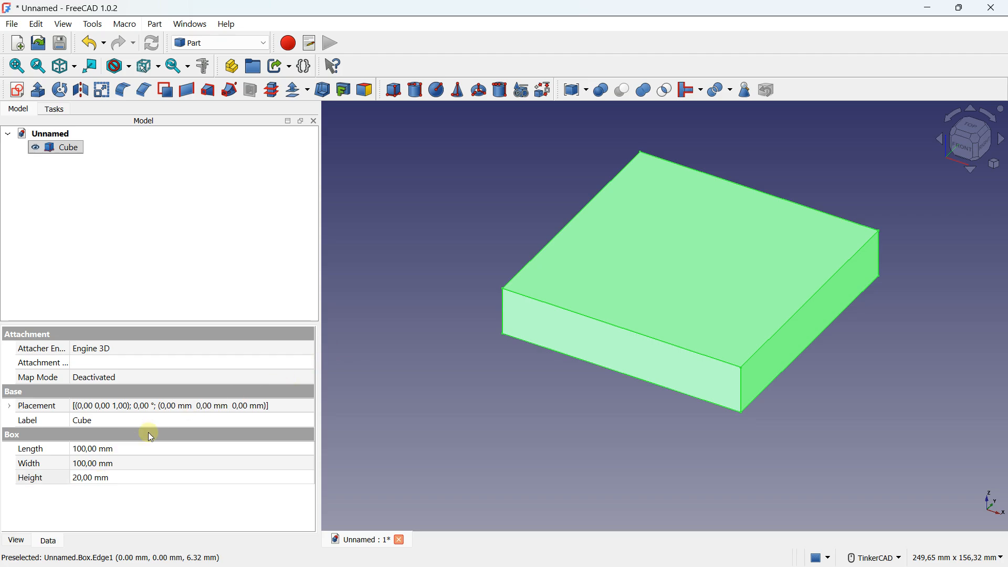
click(284, 408)
click(308, 407)
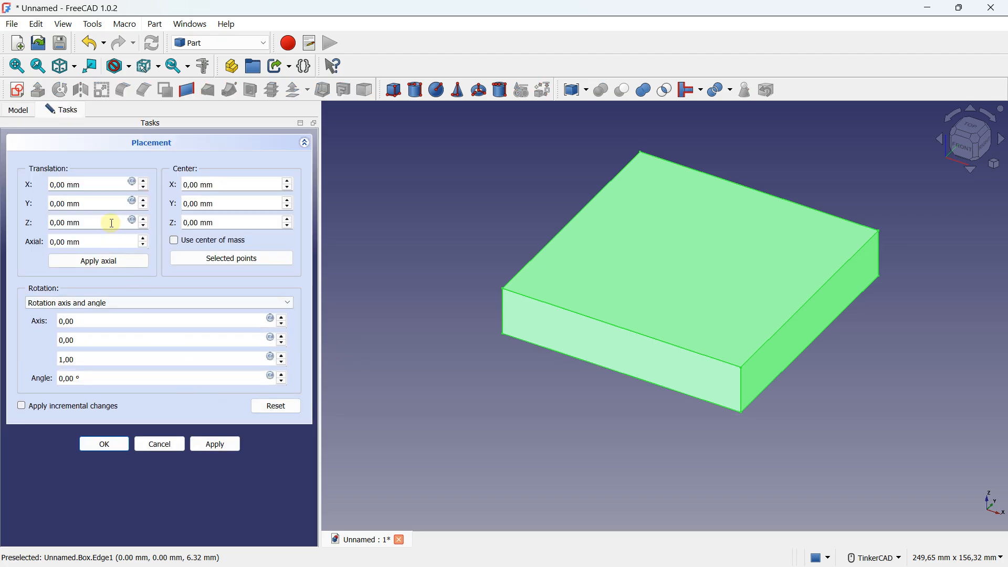
drag(89, 187, 47, 185)
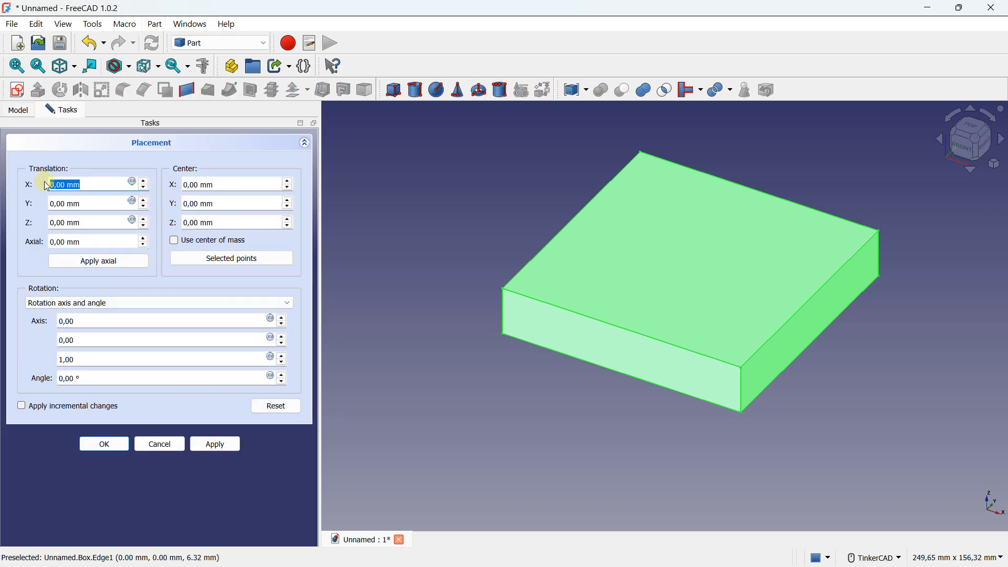
key(Caps_Lock)
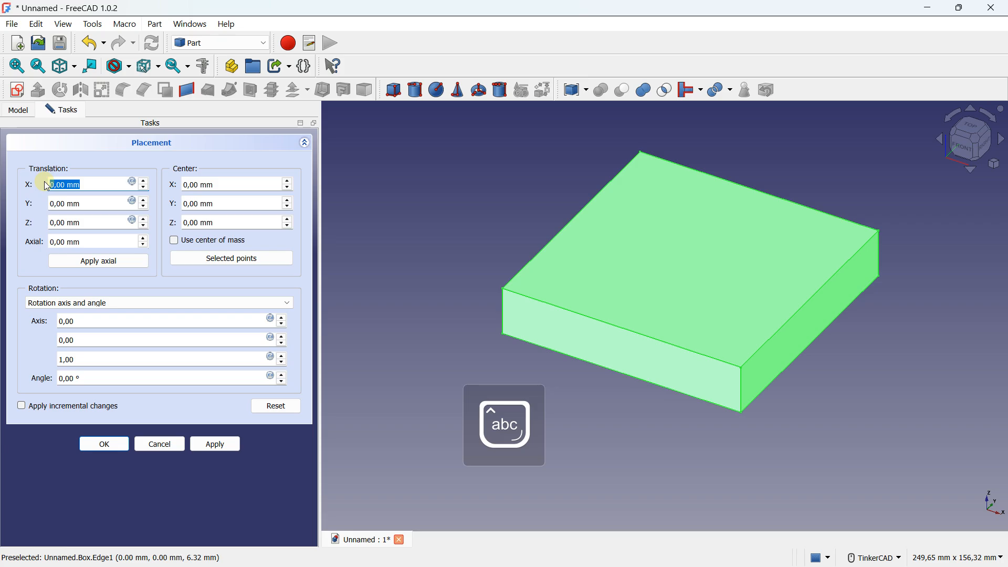
key(Caps_Lock)
key(Caps_Lock)
key(Caps_Lock)
text(-50)
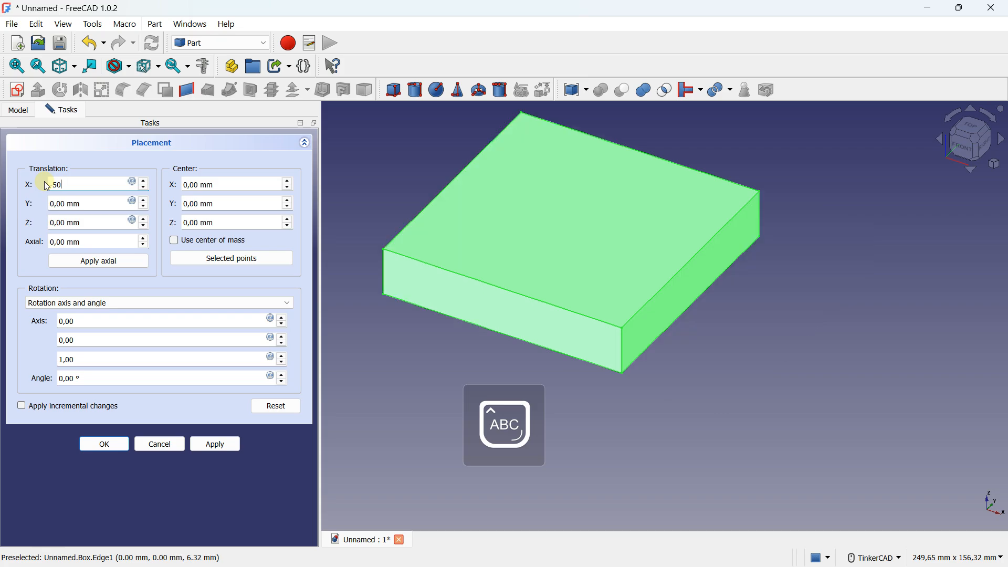
- Set the cube's Y translation to -50 mm and accept the placement
click(52, 202)
key(Caps_Lock)
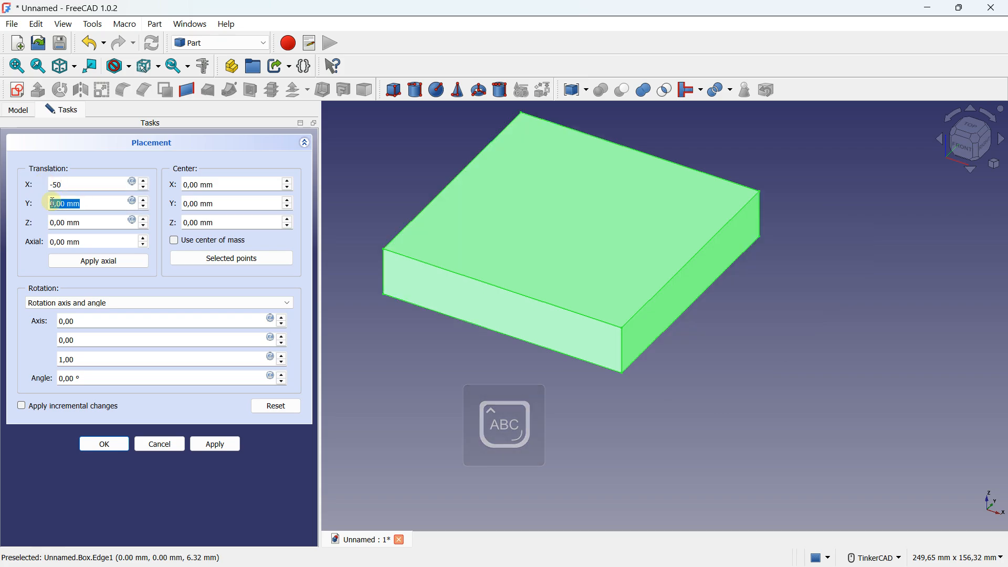
key(BackSpace)
key(Caps_Lock)
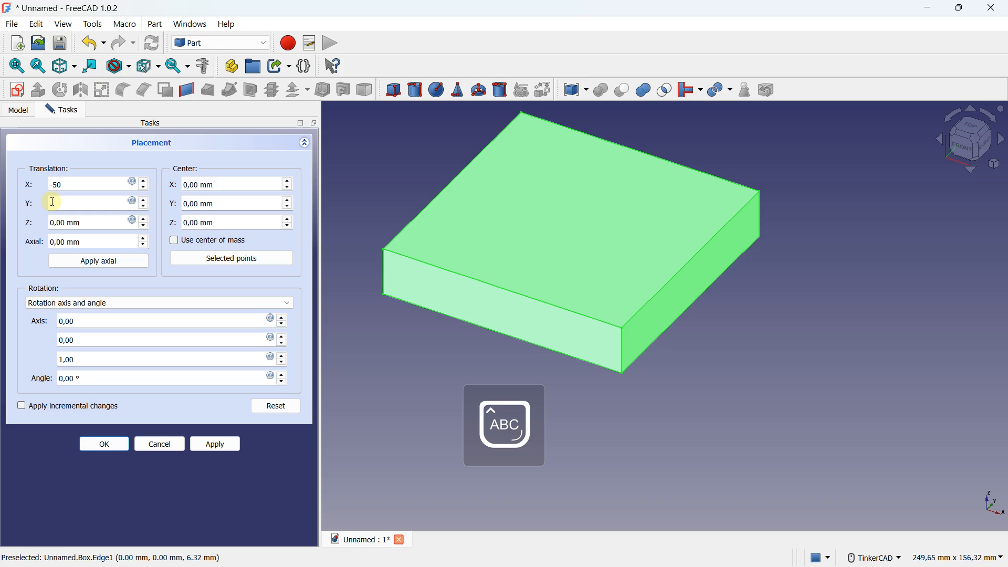
text(-50)
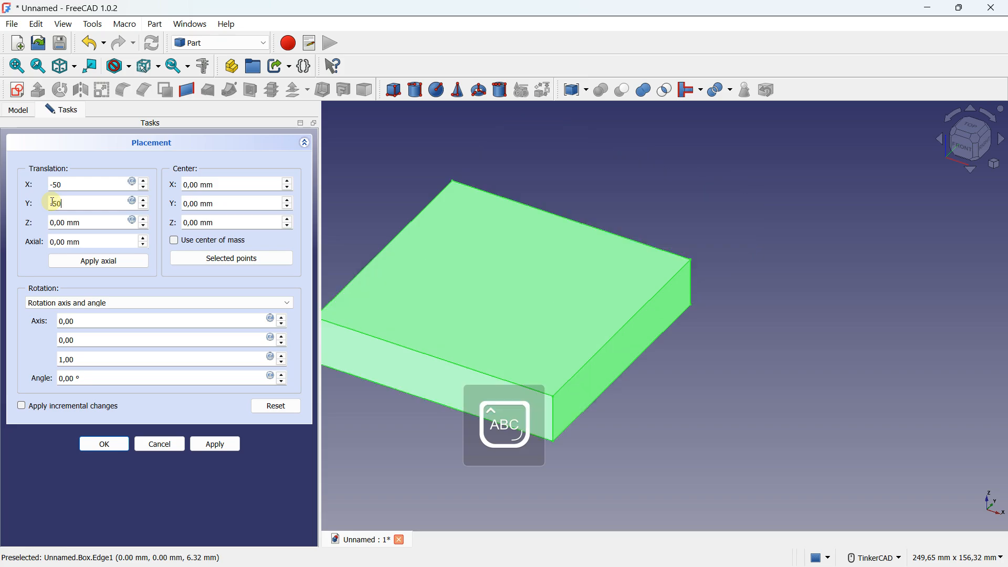
click(106, 442)
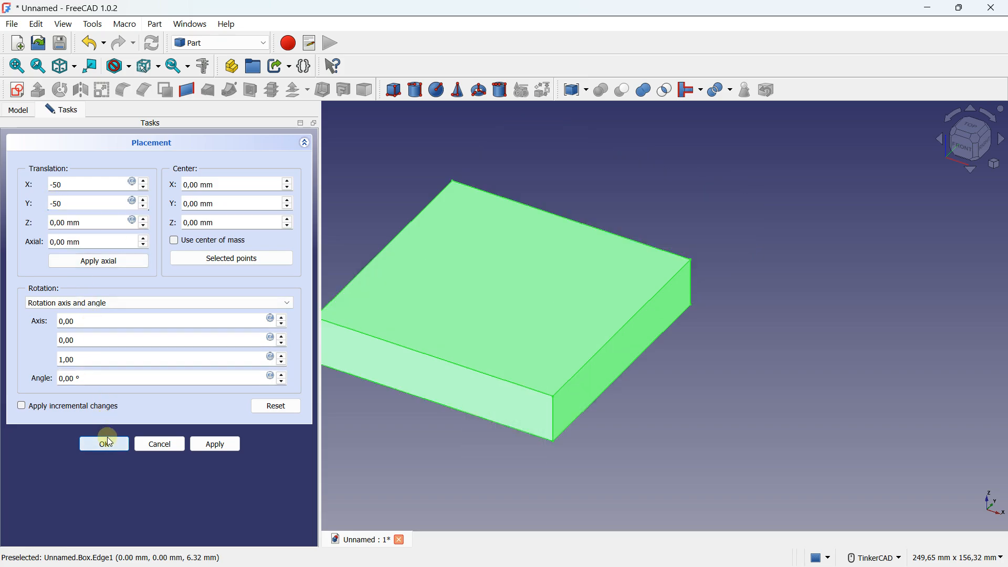
- Deselect the cube and add a cylinder primitive to the document
scroll(490, 308, down, 2)
middle_drag(490, 305, 627, 331)
click(521, 250)
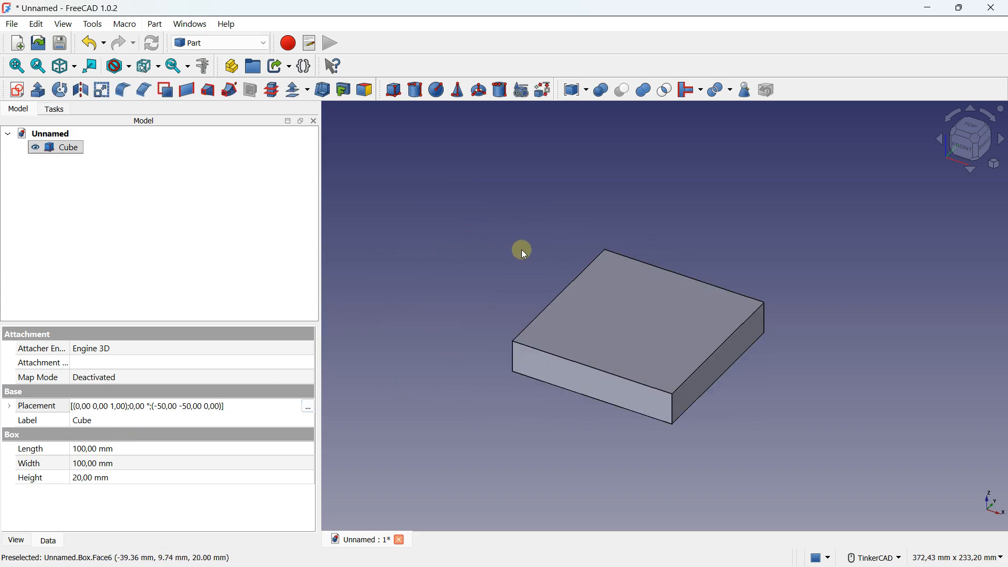
click(413, 89)
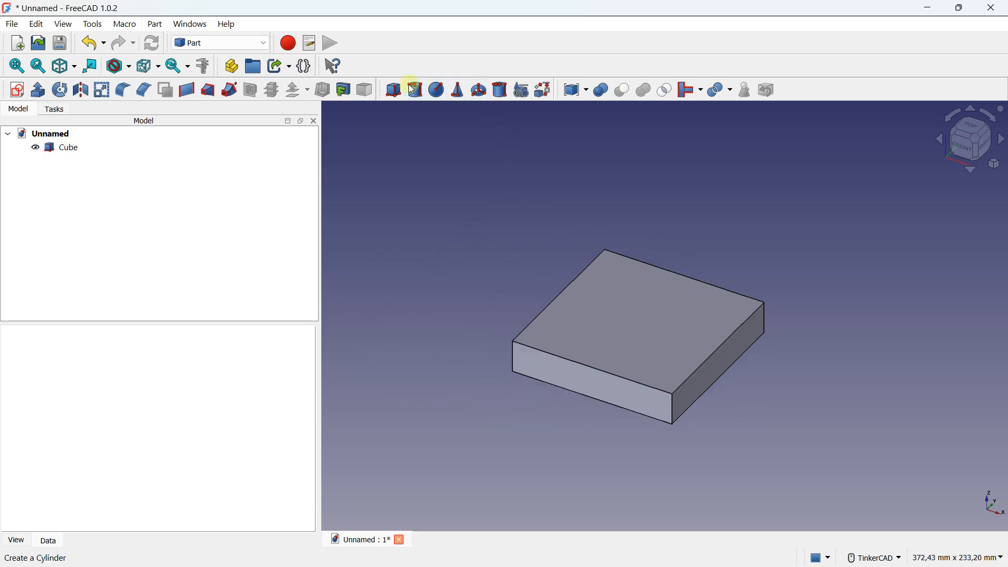
click(411, 91)
right_drag(568, 375, 549, 385)
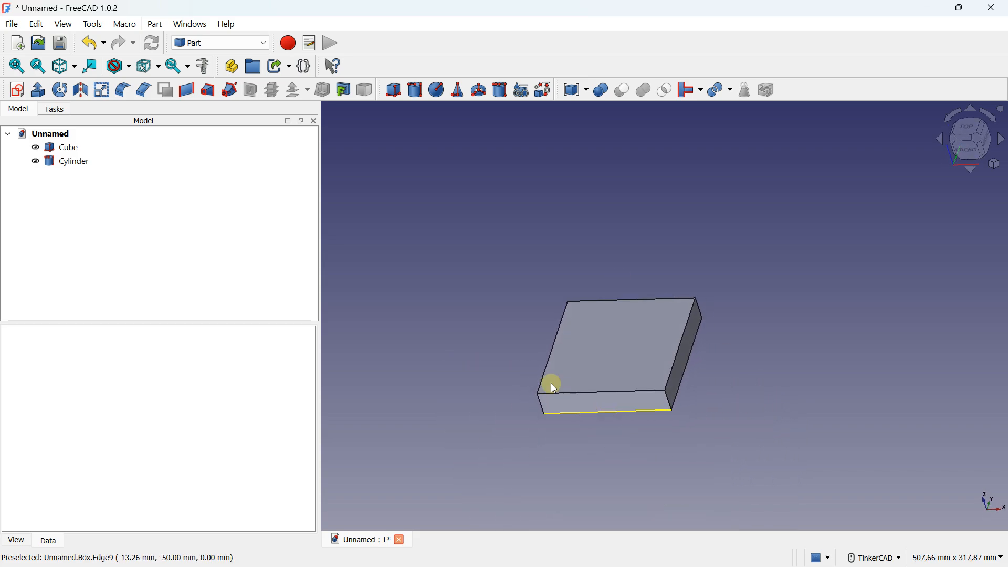
- Select the cylinder and set its height to 80 mm
click(89, 166)
click(114, 466)
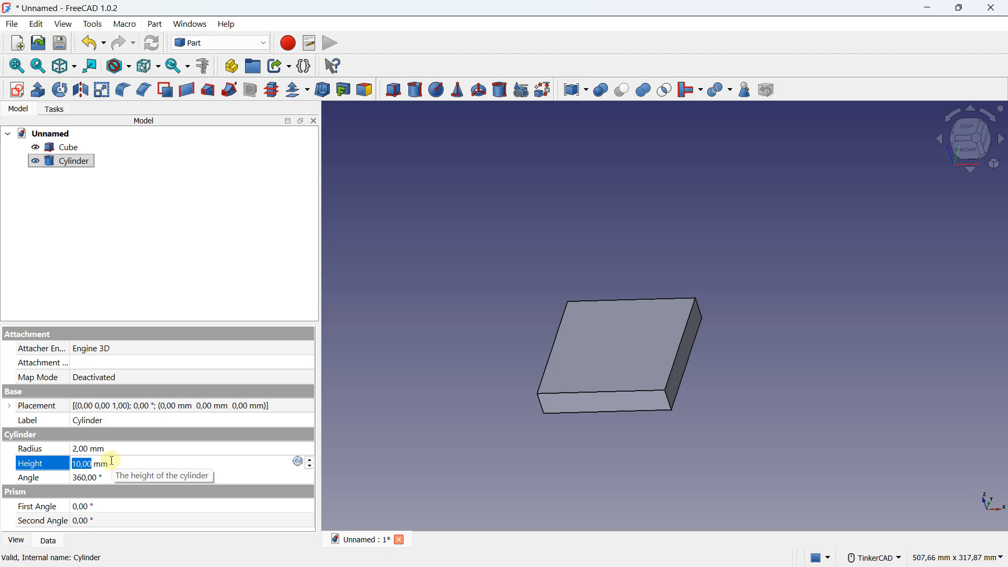
text(60)
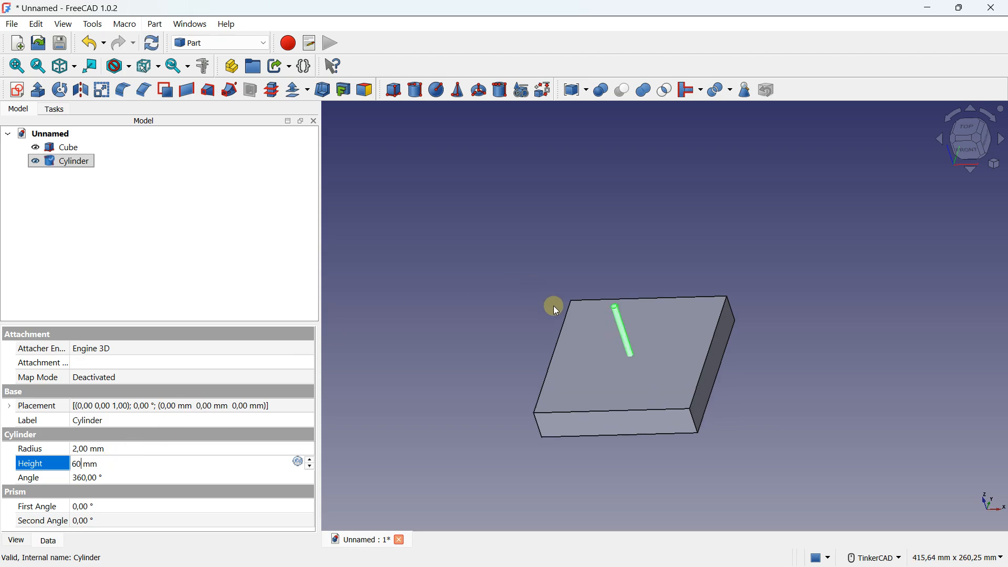
right_drag(553, 306, 556, 336)
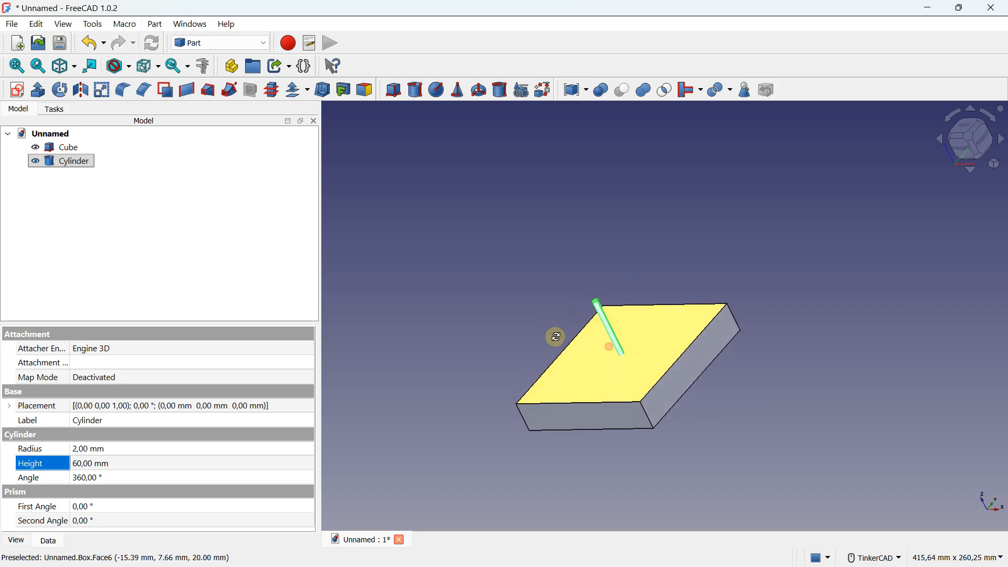
click(108, 467)
text(80)
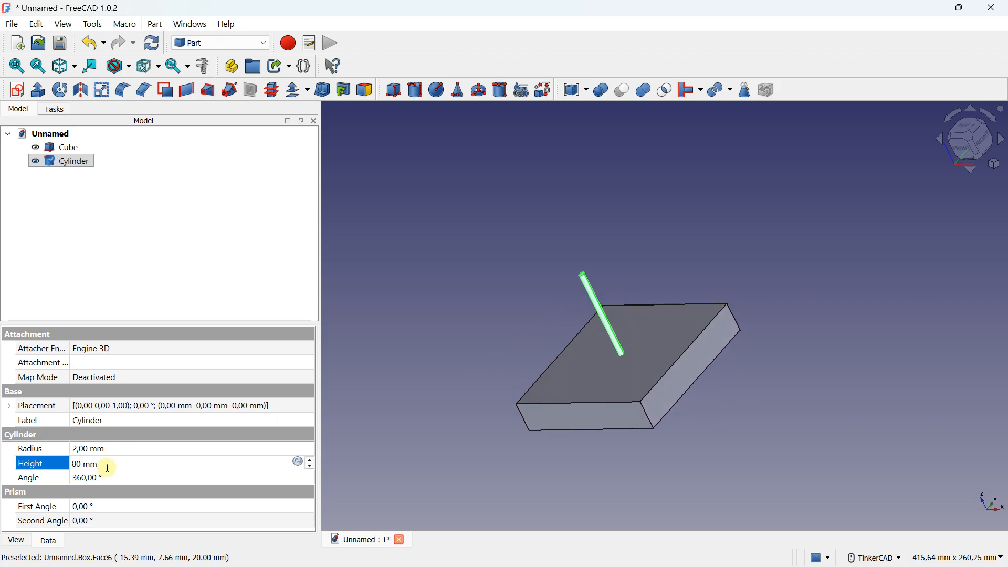
- Set the cylinder's radius to 20 mm
click(112, 447)
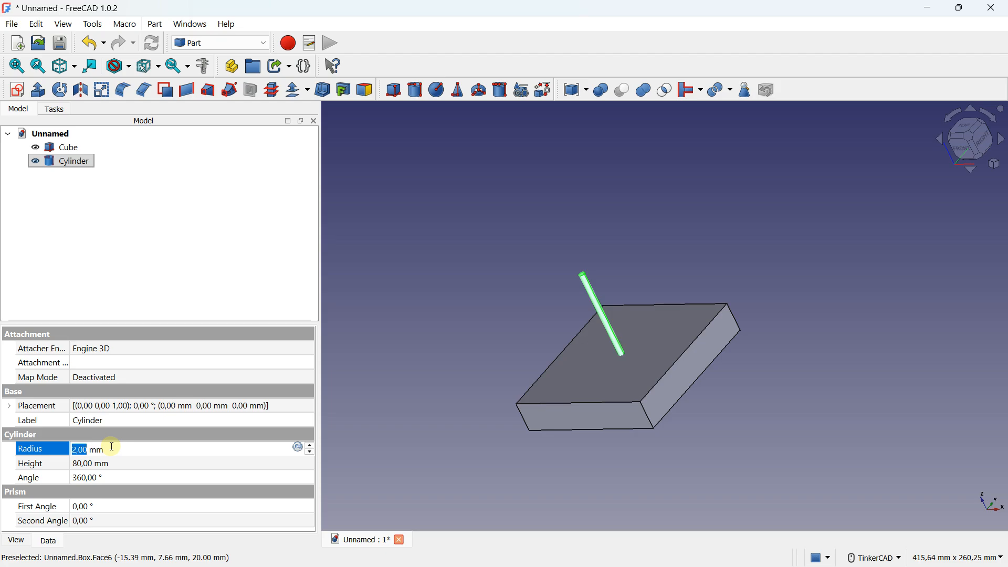
text(10)
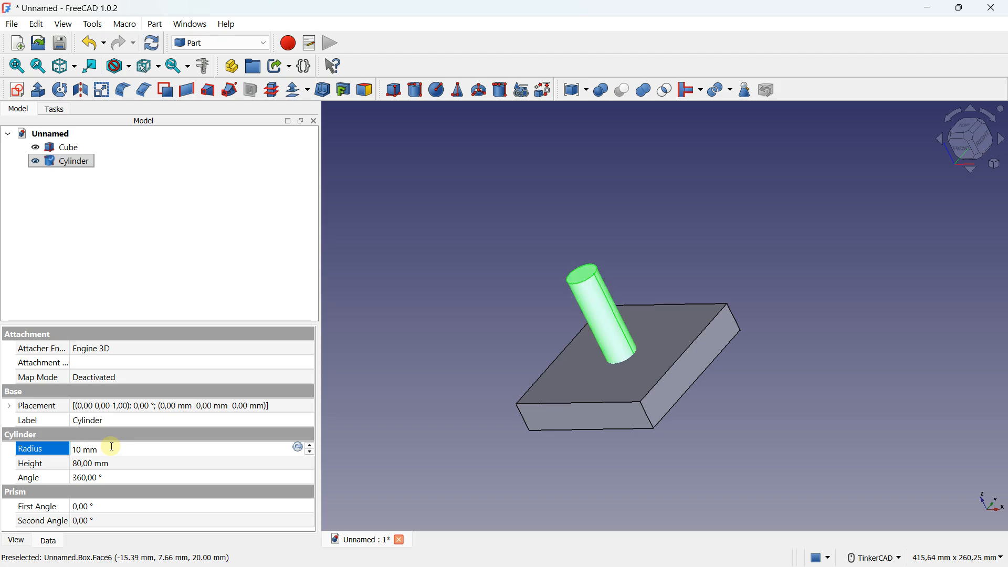
click(55, 450)
text(20)
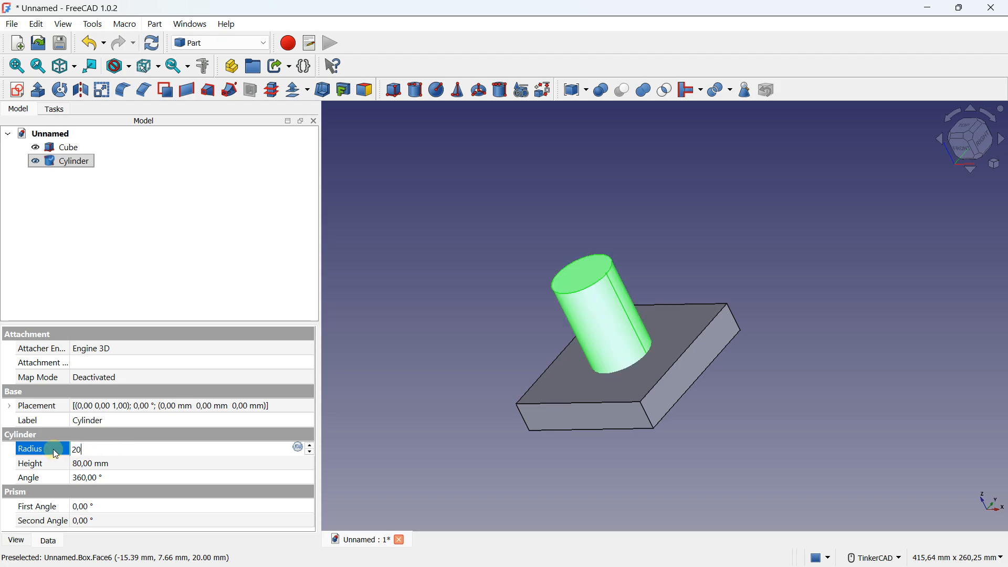
- Set the cylinder's Z translation to -20 mm, accept the placement and deselect the cylinder
click(241, 413)
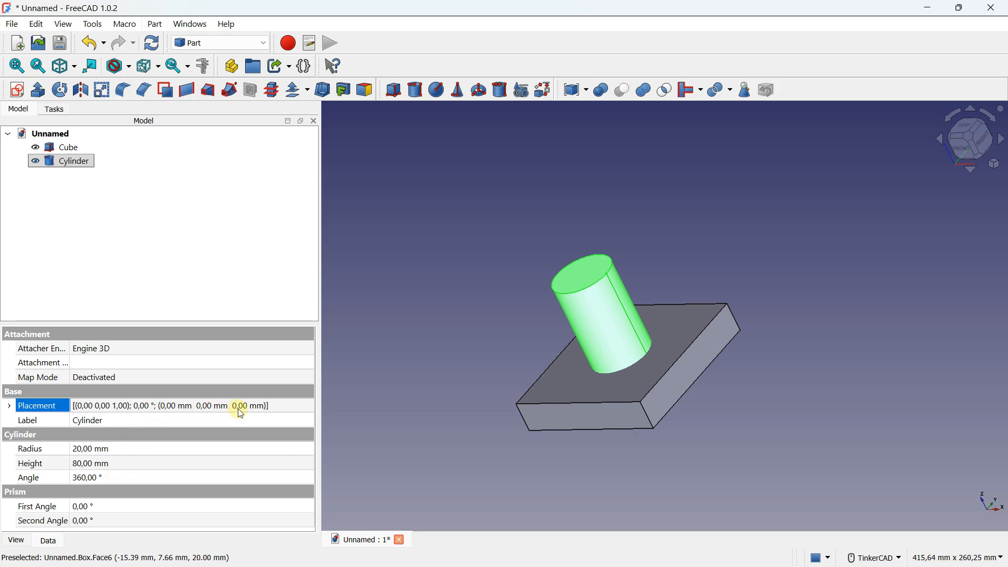
click(302, 406)
right_drag(514, 351, 571, 319)
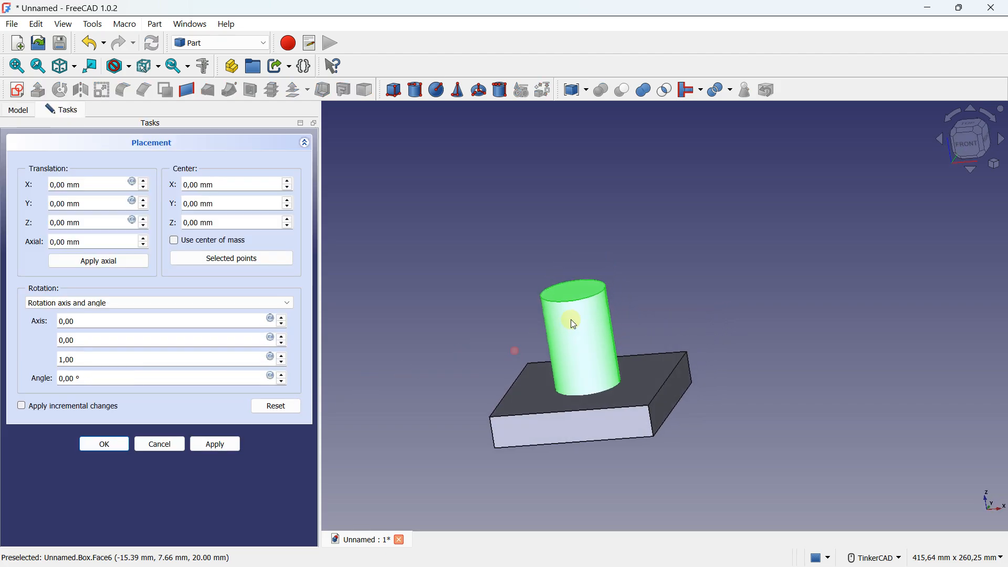
scroll(582, 314, up, 1)
click(965, 142)
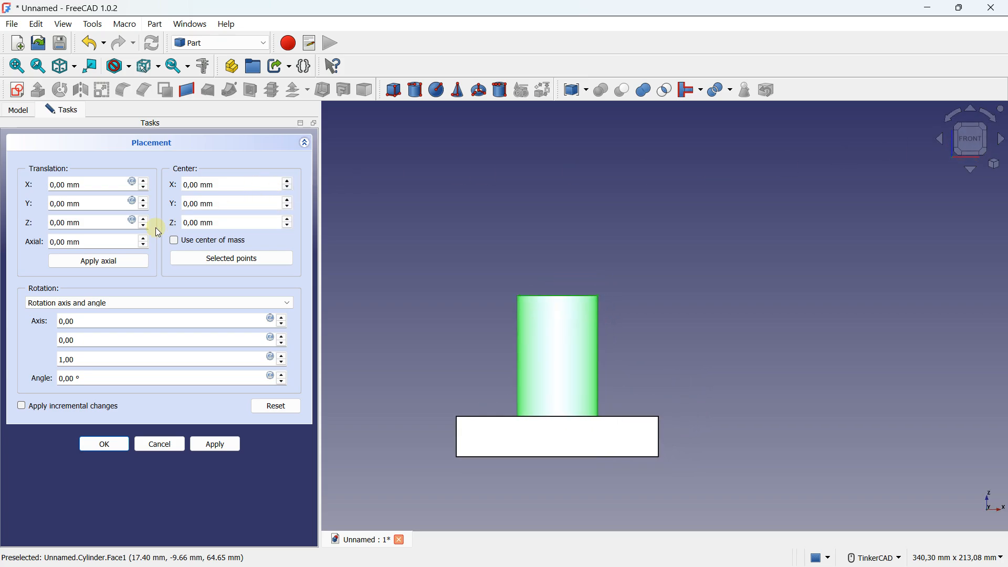
scroll(146, 230, down, 6)
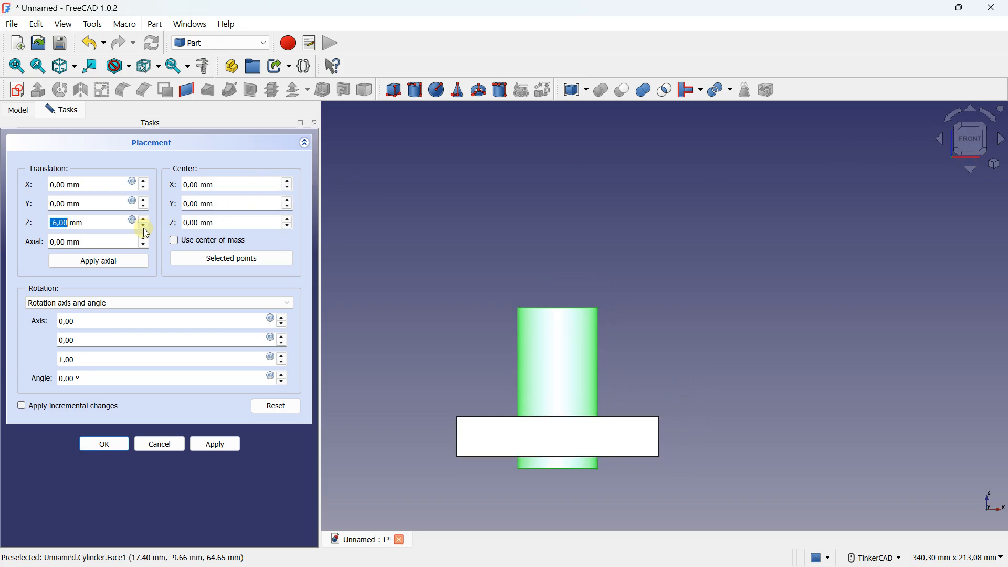
scroll(146, 230, down, 12)
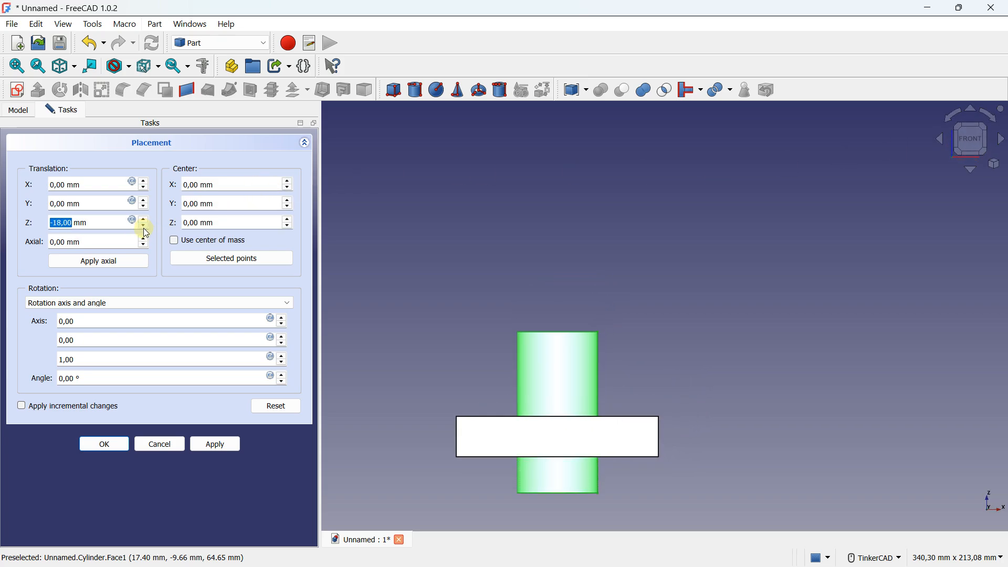
scroll(144, 228, down, 2)
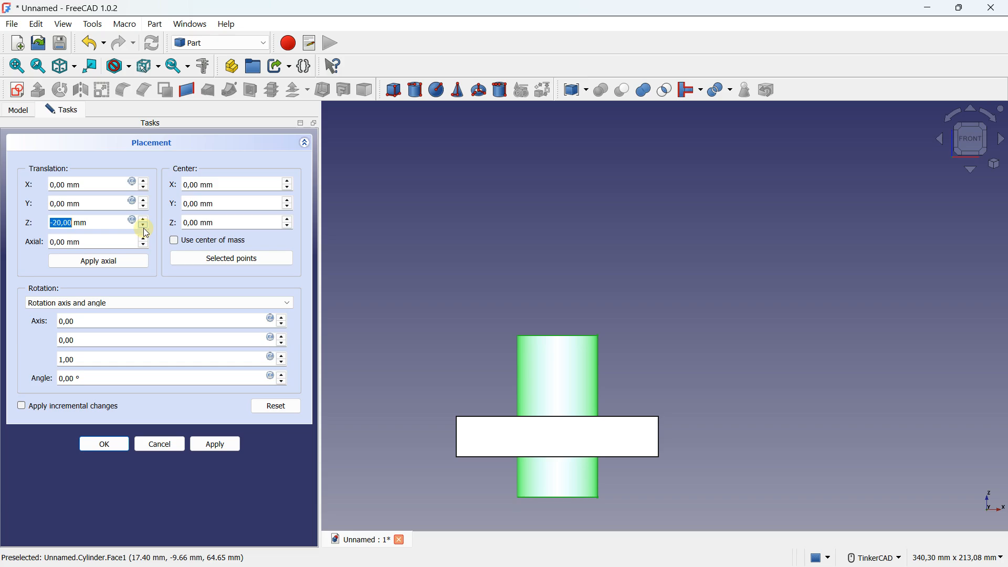
click(92, 444)
right_drag(556, 367, 545, 321)
click(411, 223)
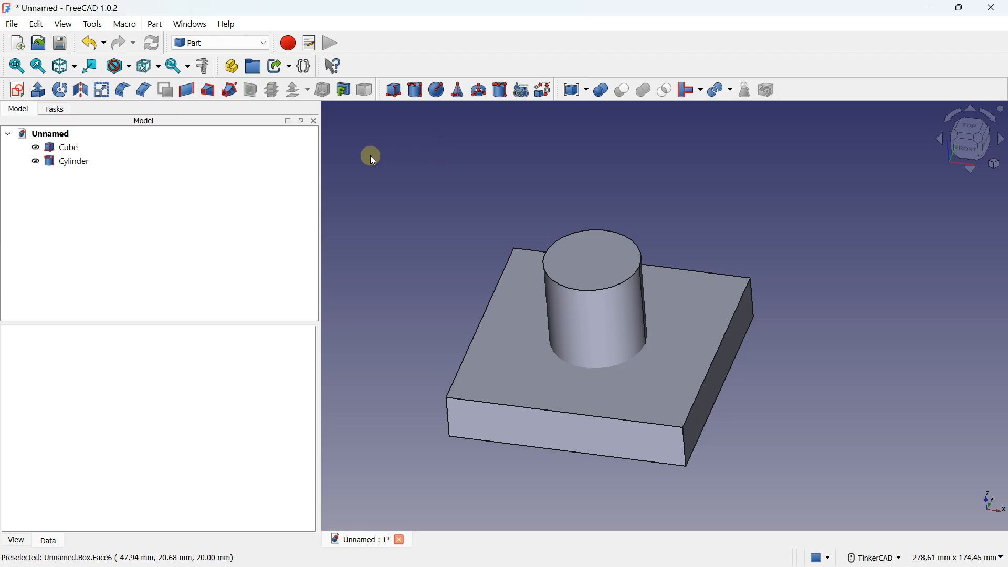
- Fuse the cube and the cylinder into one solid with a Boolean union
click(67, 147)
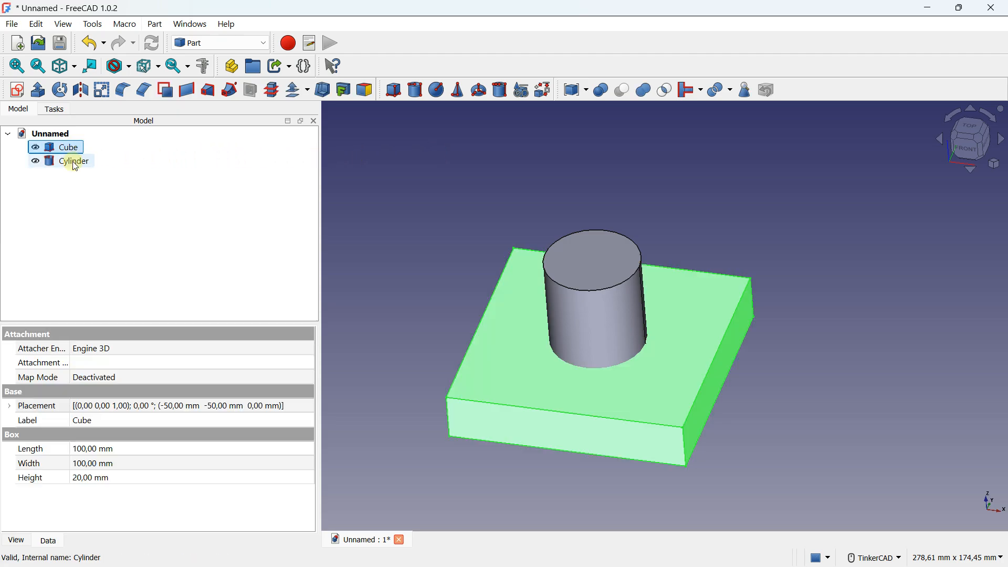
ctrl+click(75, 164)
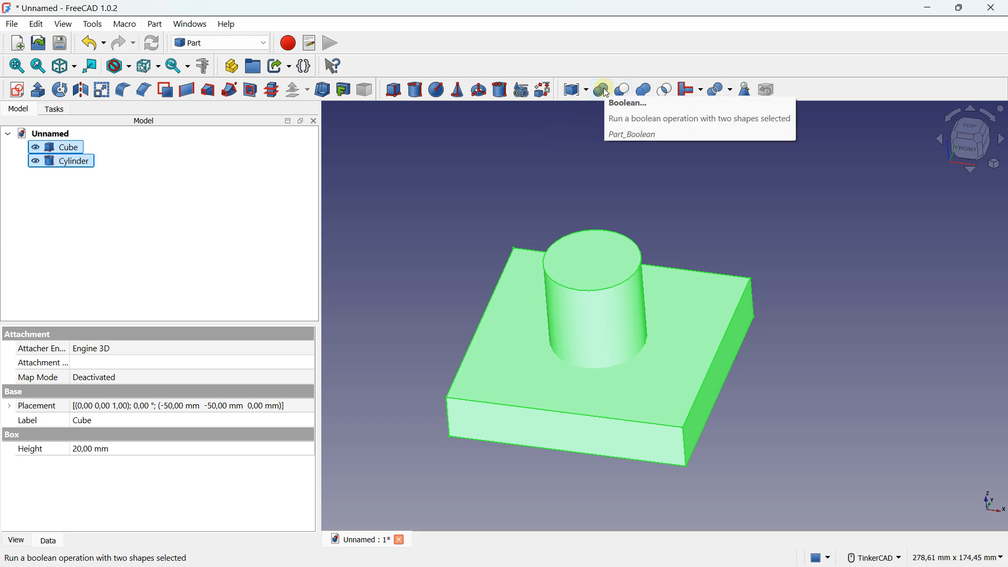
click(642, 91)
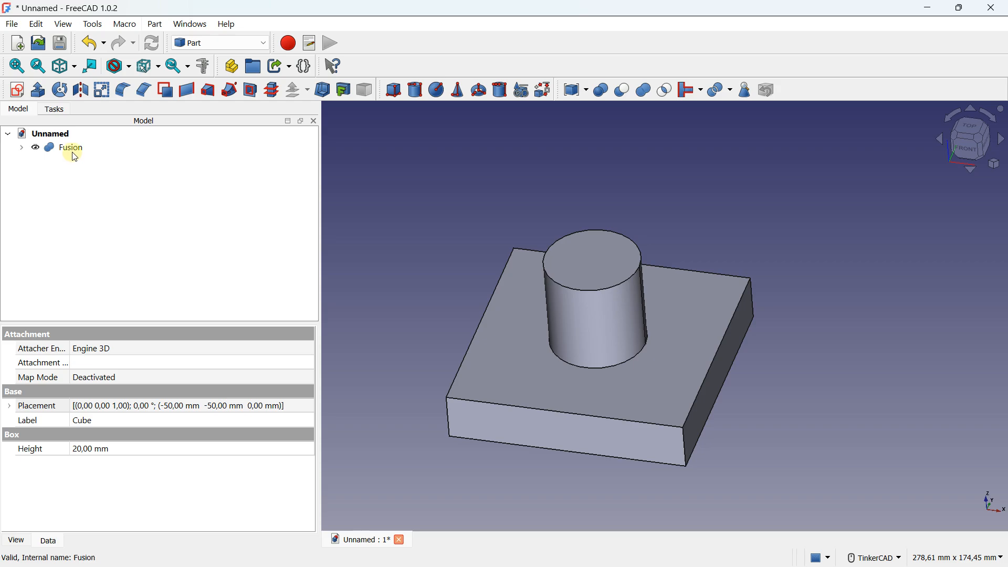
- Try moving the Fusion 80 mm along X and rotating it by -50° with Transform, and cancel the transformation
click(74, 153)
scroll(536, 251, down, 3)
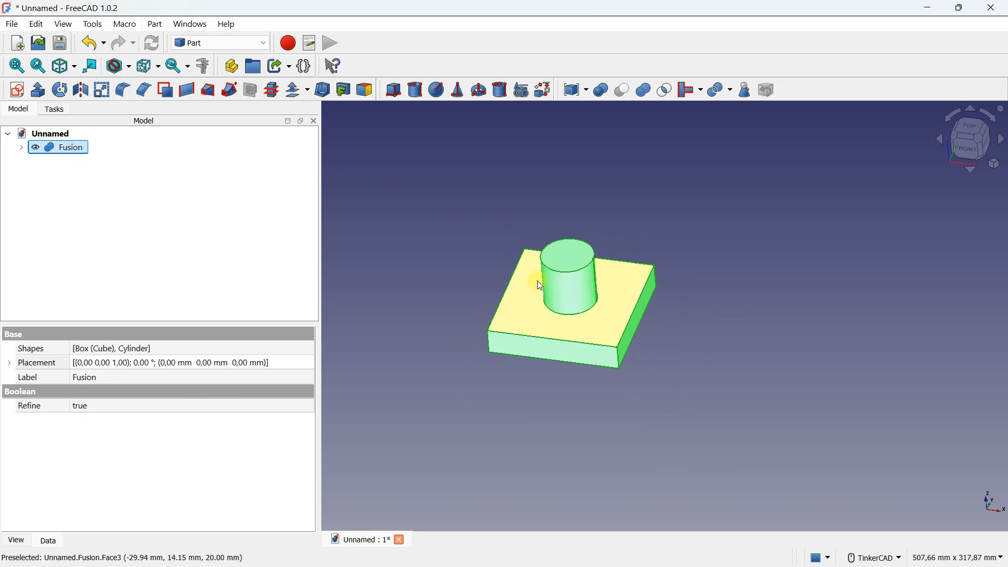
right_click(67, 149)
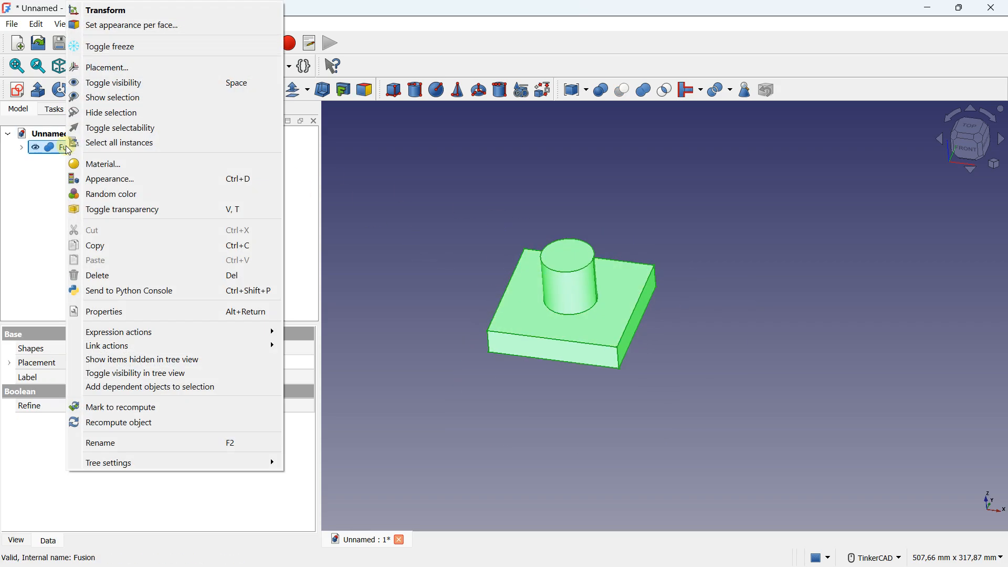
click(124, 10)
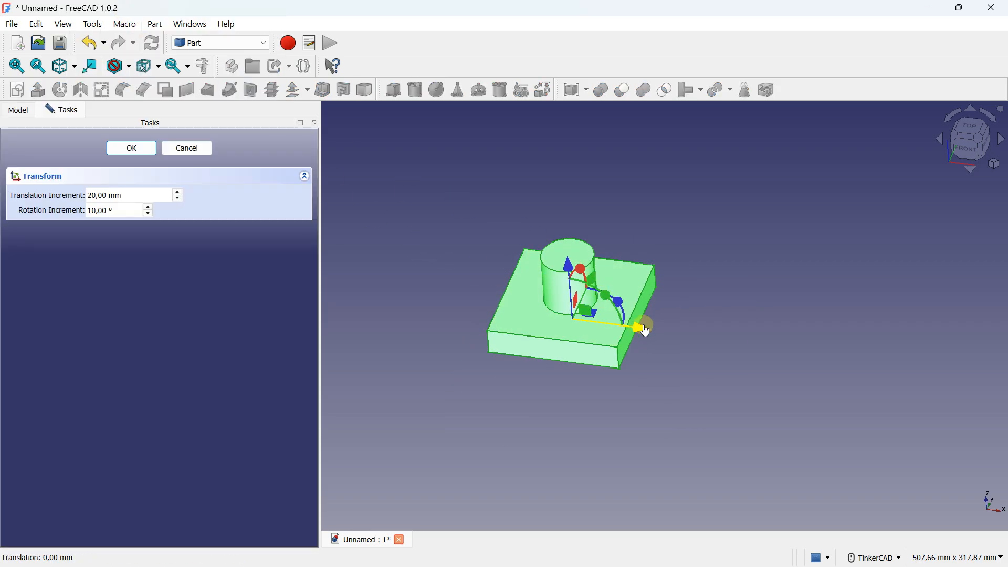
drag(647, 331, 713, 342)
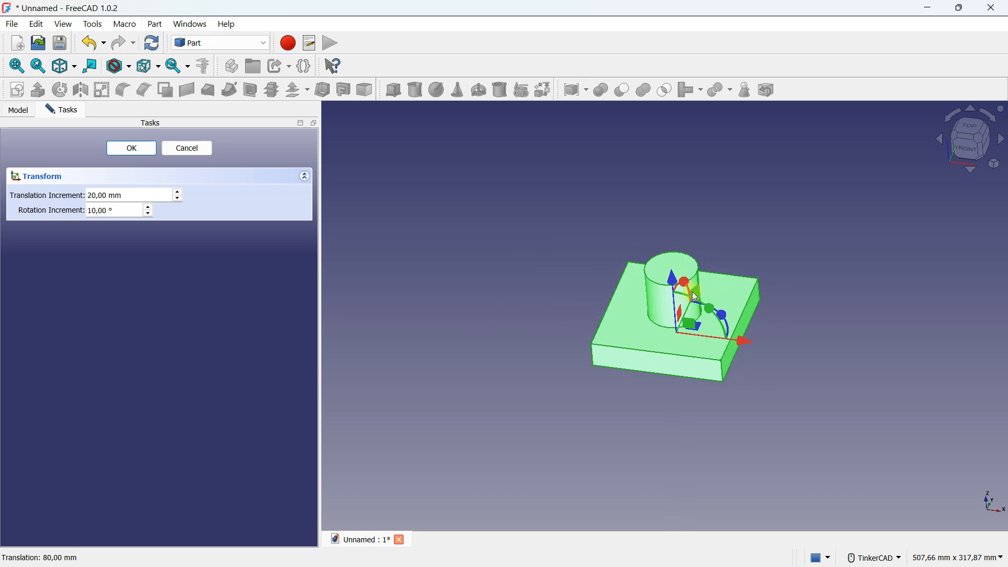
drag(697, 297, 752, 239)
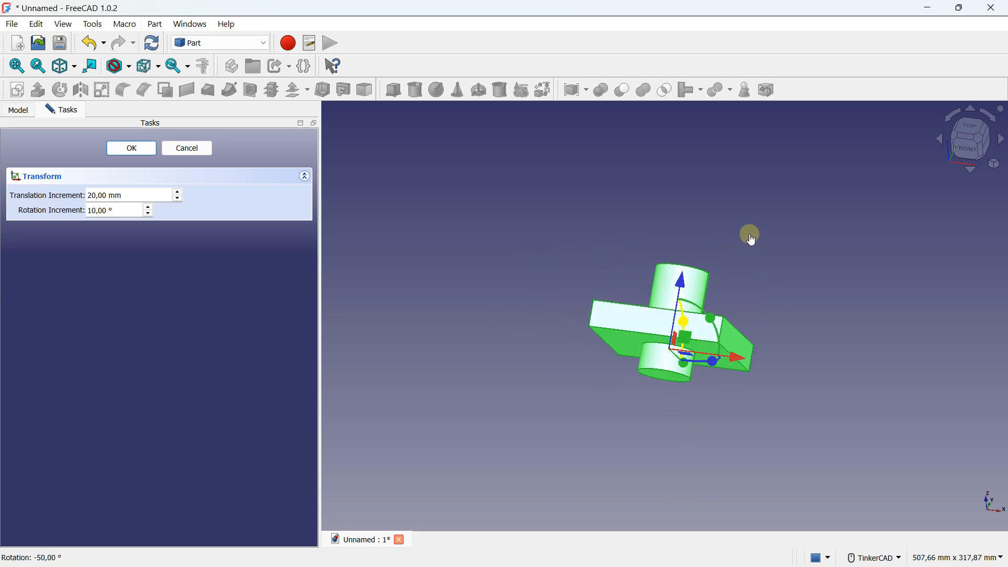
click(179, 150)
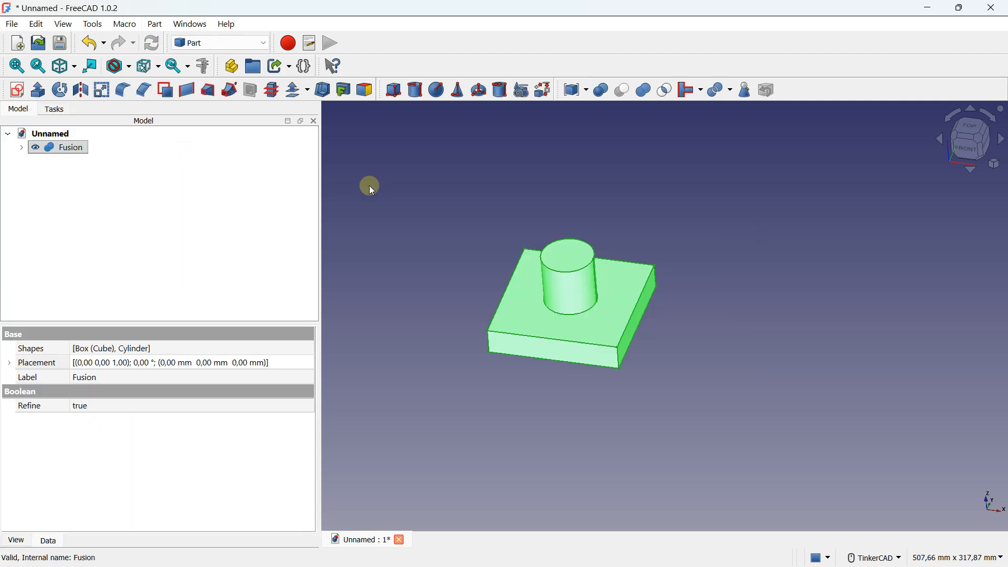
click(525, 229)
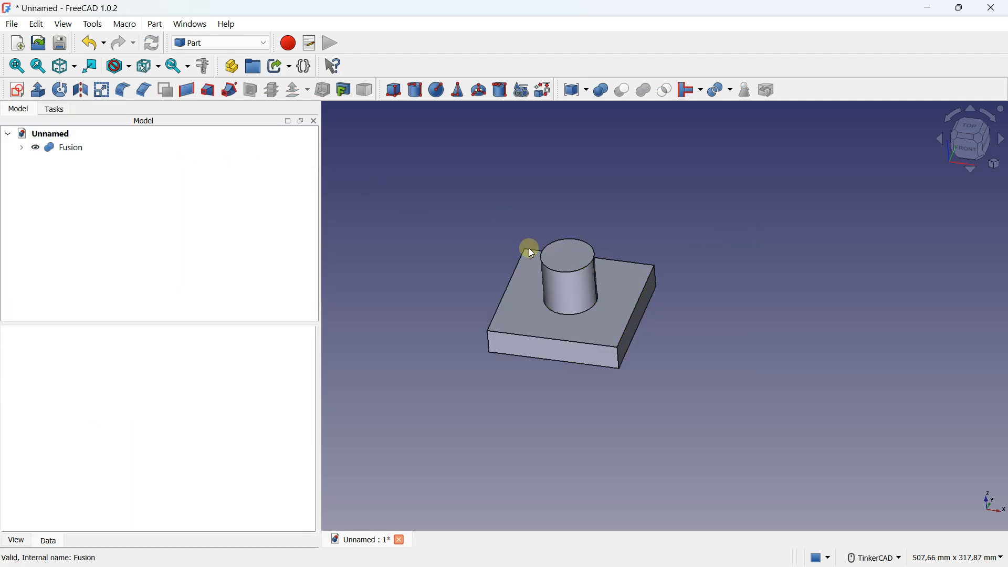
- Check the cube and cylinder contained in the Fusion, and delete the Fusion to release both primitives
scroll(549, 285, up, 2)
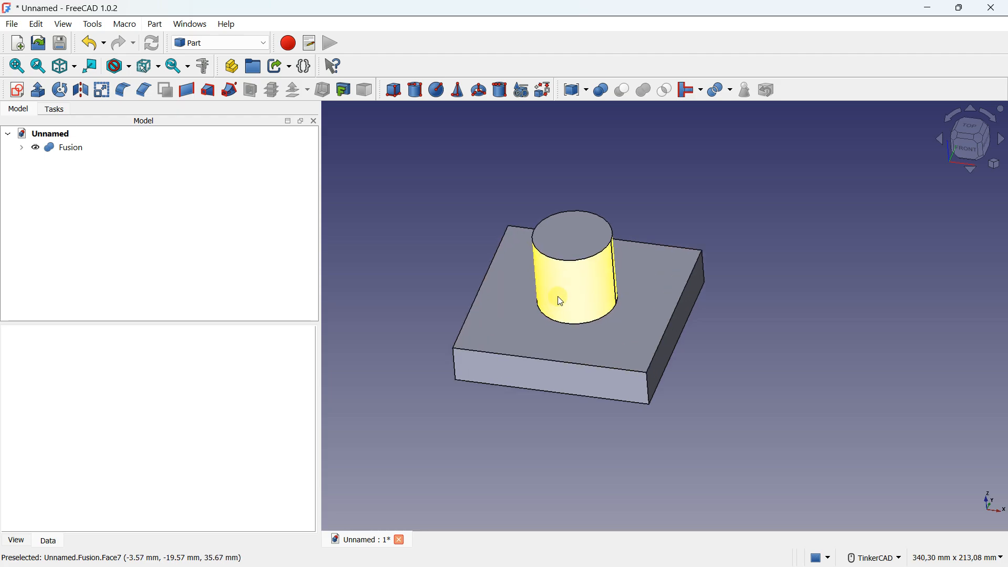
click(21, 148)
click(65, 160)
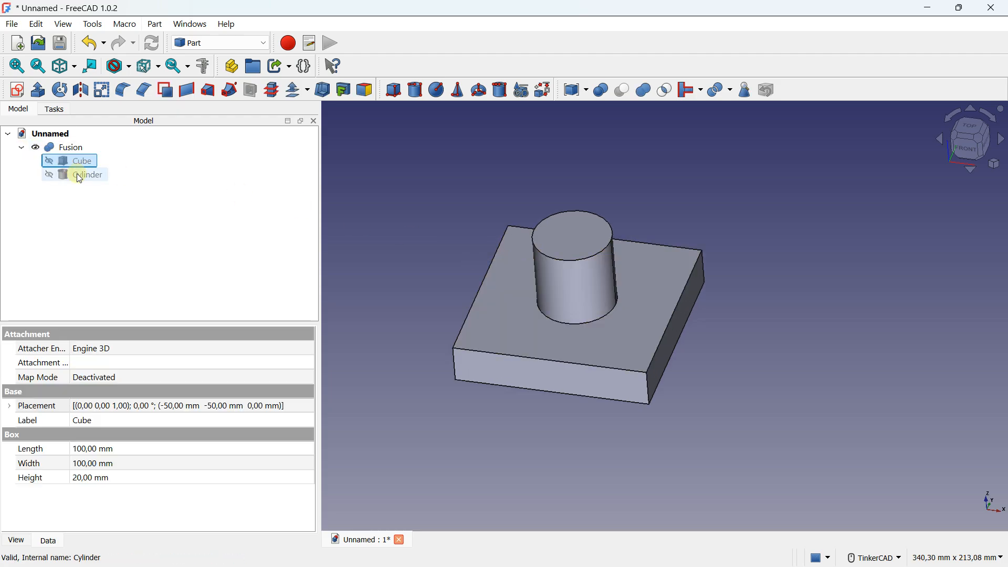
click(78, 176)
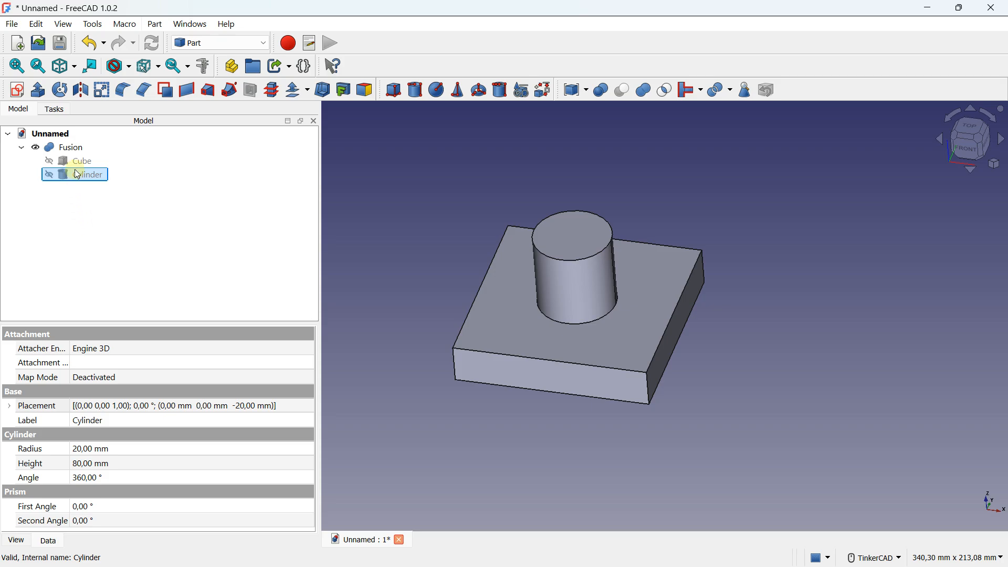
click(73, 150)
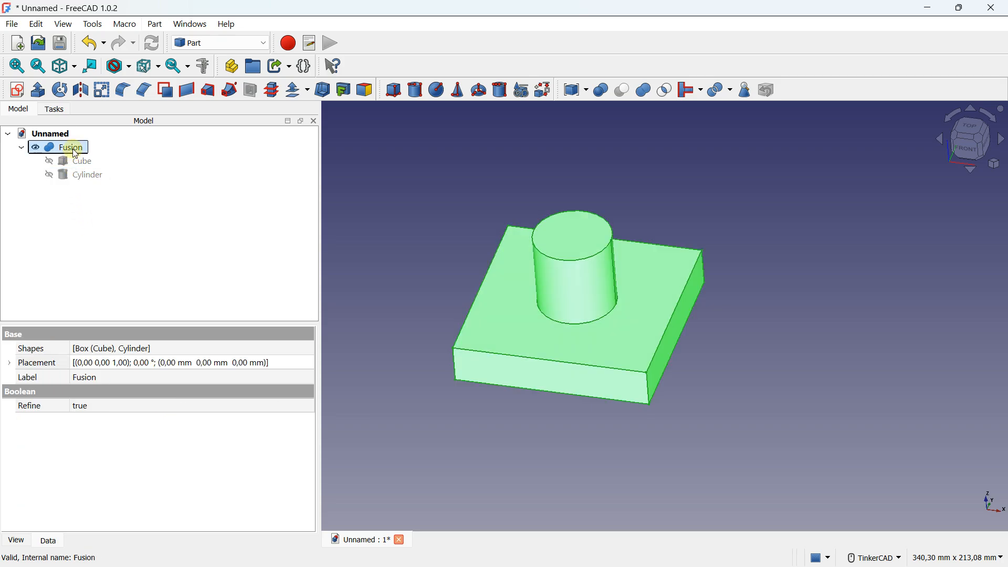
key(Delete)
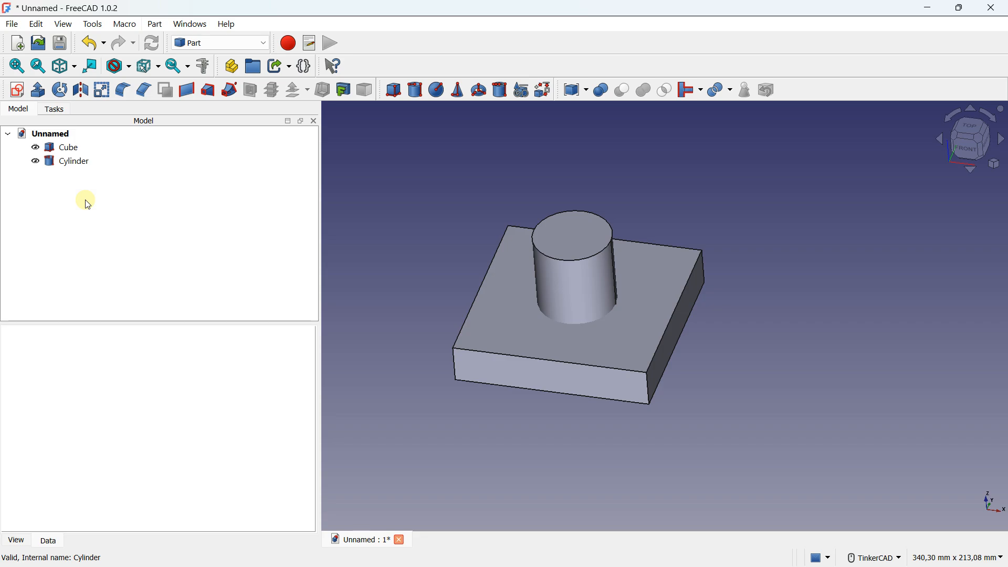
- Subtract the cylinder from the cube with a Boolean cut to make a through hole in the plate
click(70, 148)
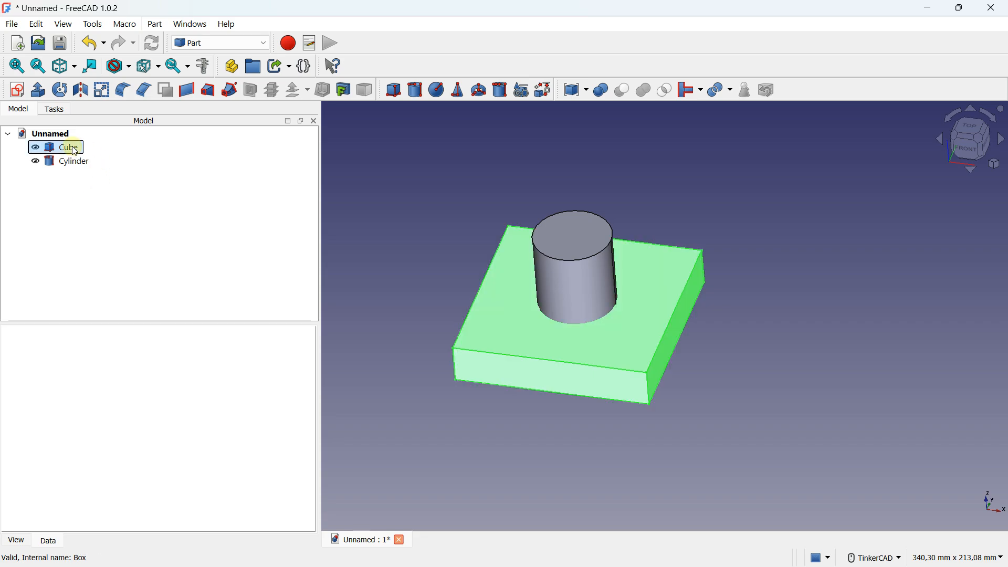
ctrl+click(76, 164)
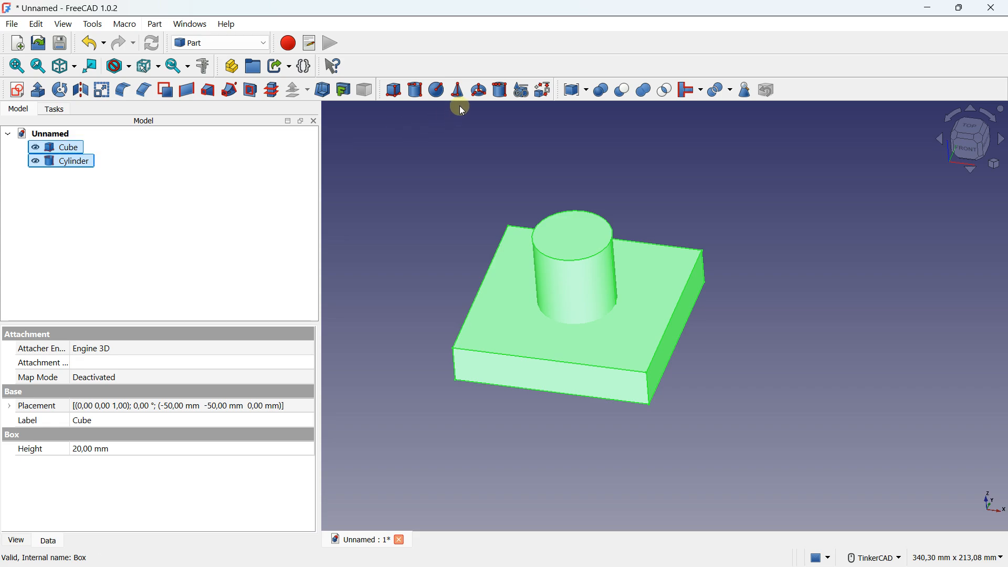
click(624, 91)
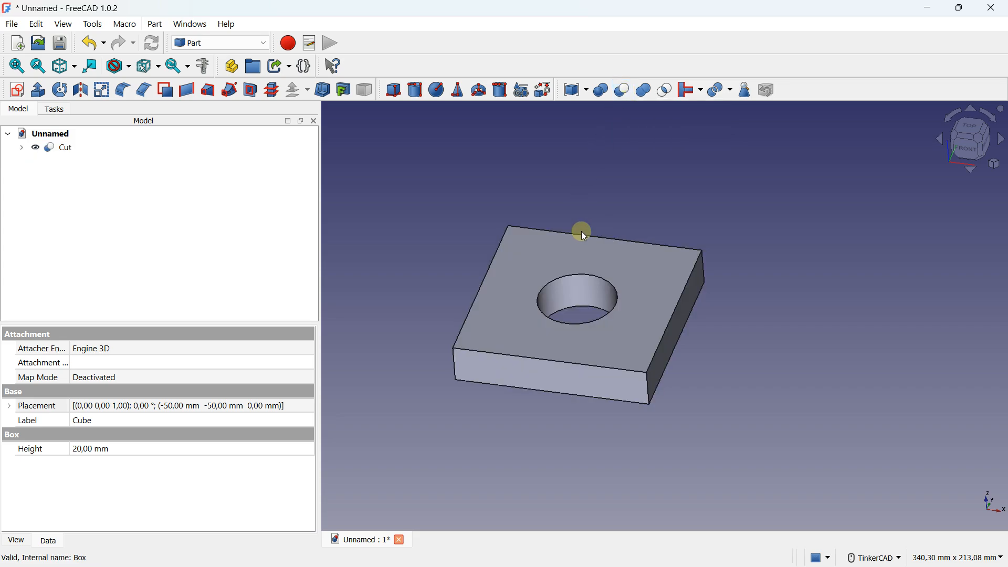
scroll(584, 269, up, 2)
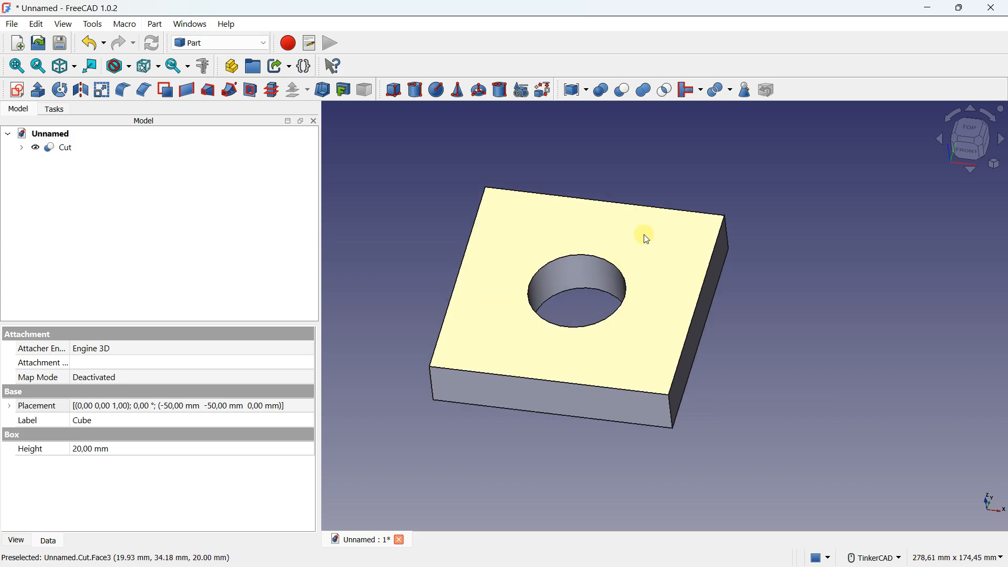
- Set the radius of the cylinder inside the Cut to 10 mm
click(21, 147)
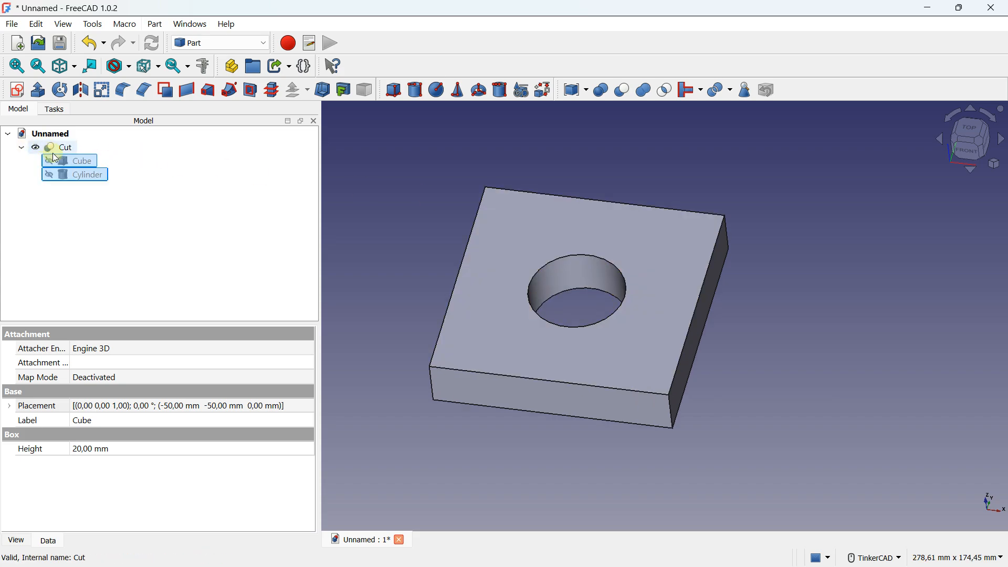
click(79, 175)
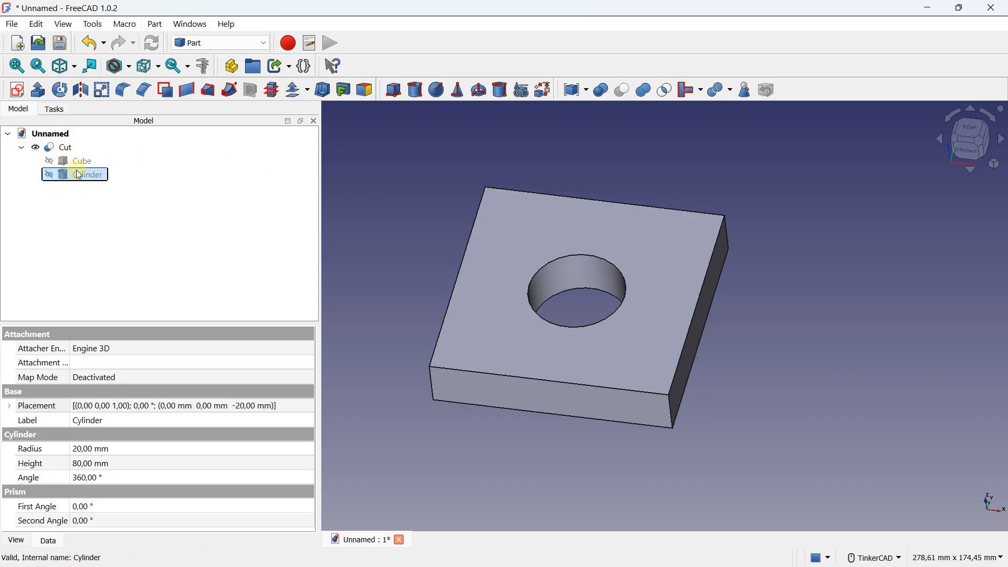
click(101, 448)
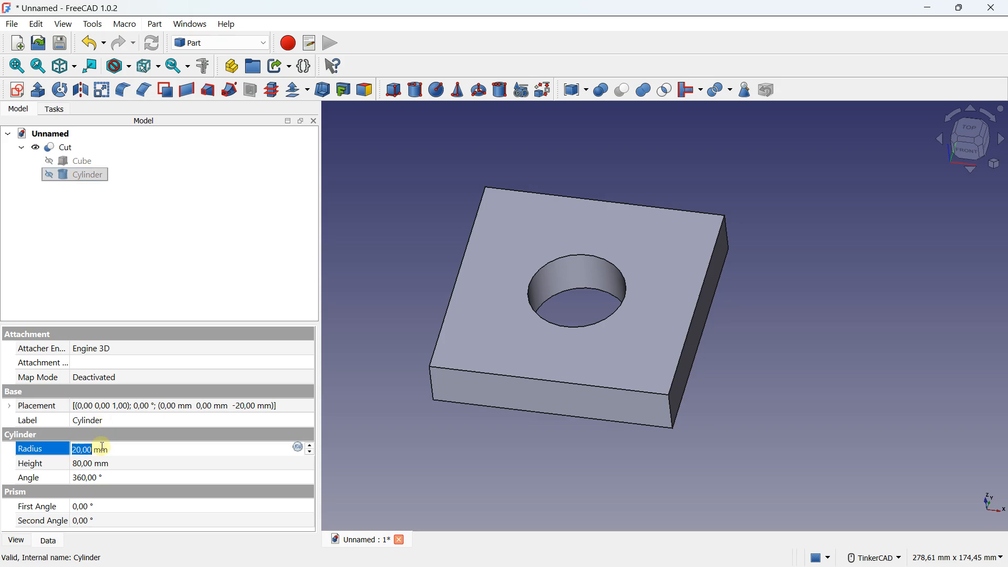
text(1)
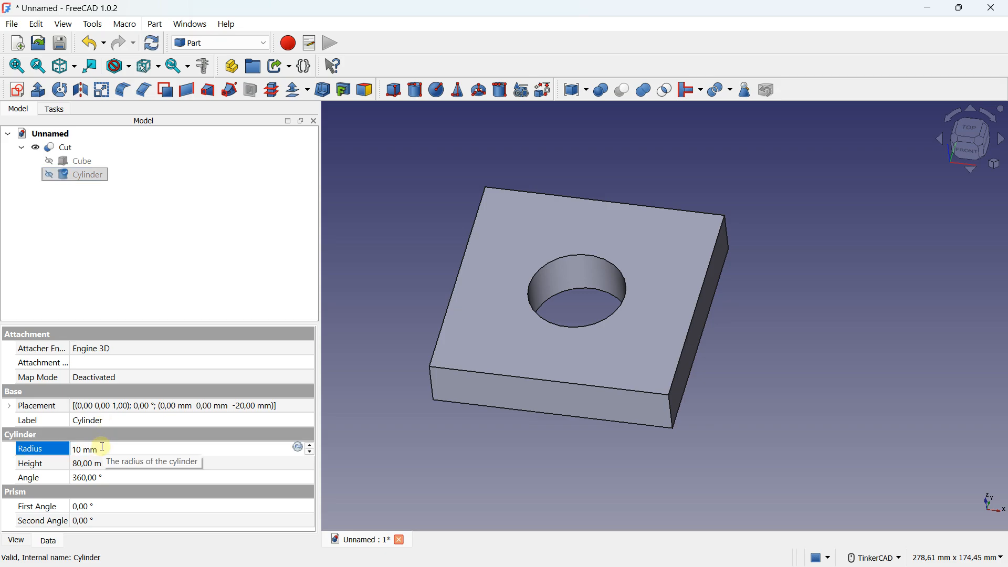
click(99, 464)
right_drag(522, 337, 637, 336)
- Enlarge the plate's hole by setting the subtracted cylinder's radius to 30 mm
click(131, 447)
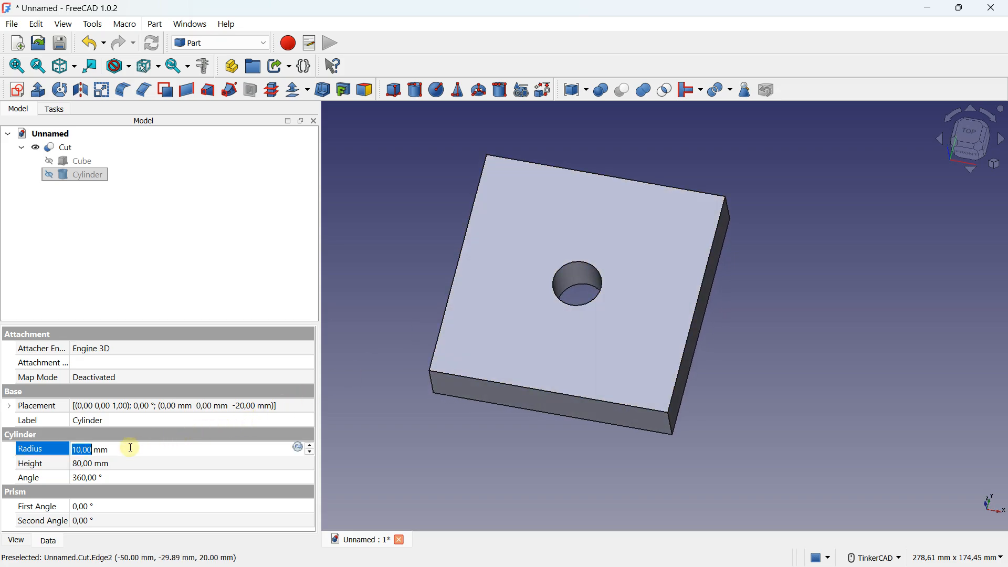
text(3)
click(129, 460)
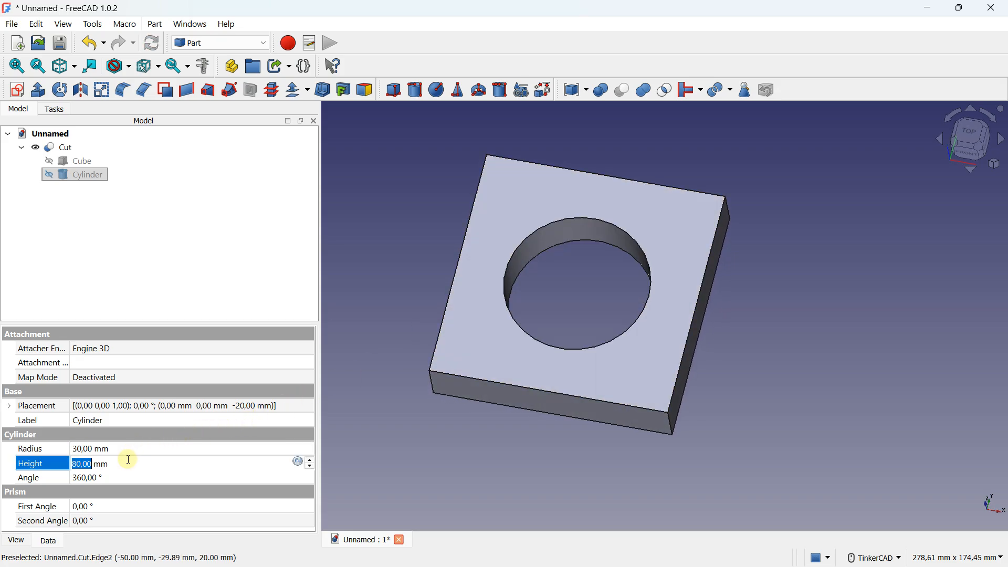
- Set the subtracted cylinder's radius to 20 mm and deselect it
click(122, 448)
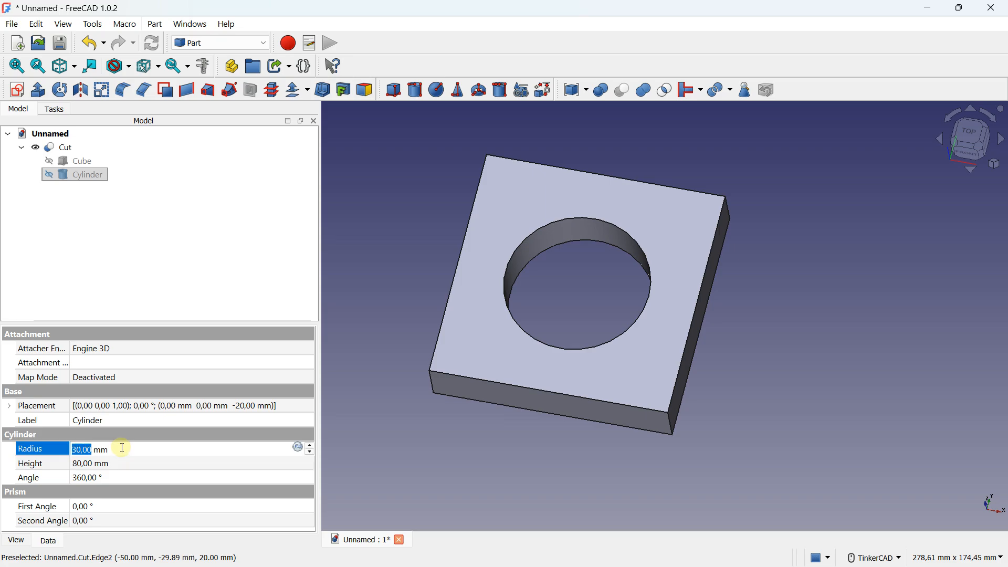
text(20)
key(Return)
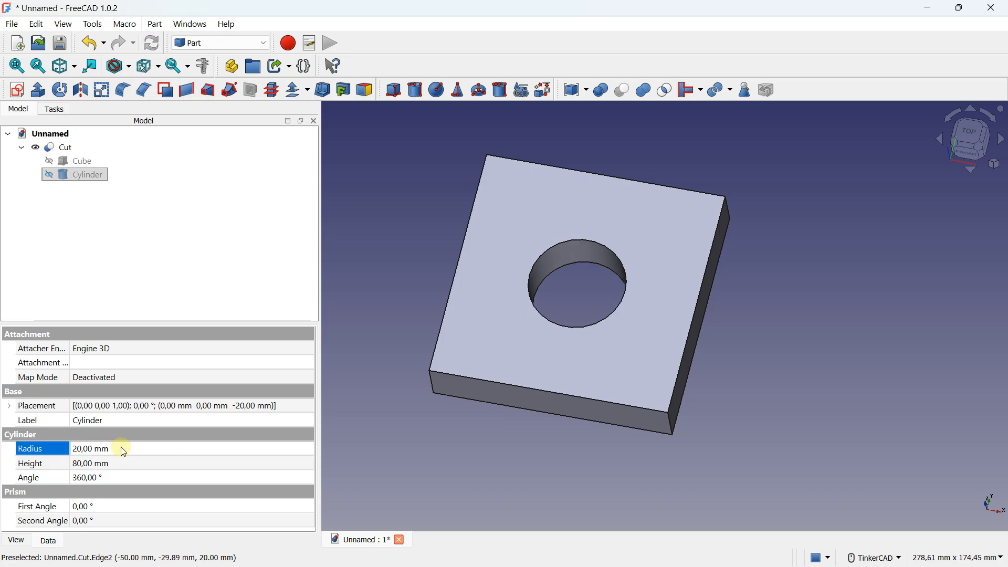
click(346, 203)
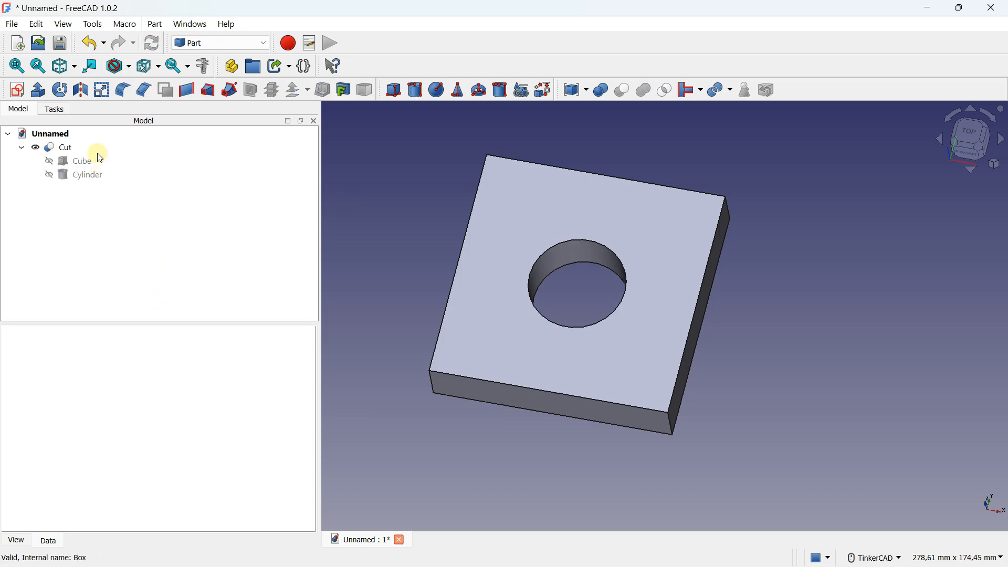
- Delete the Cut object to release the original cube and cylinder as separate solids
click(67, 148)
key(Delete)
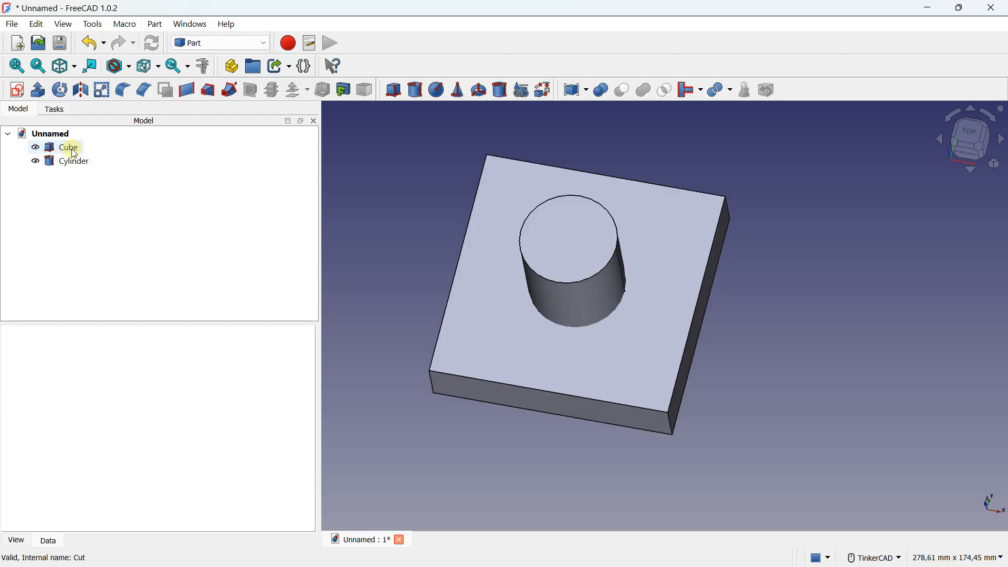
- Create a Boolean intersection of the cube and the cylinder
click(63, 148)
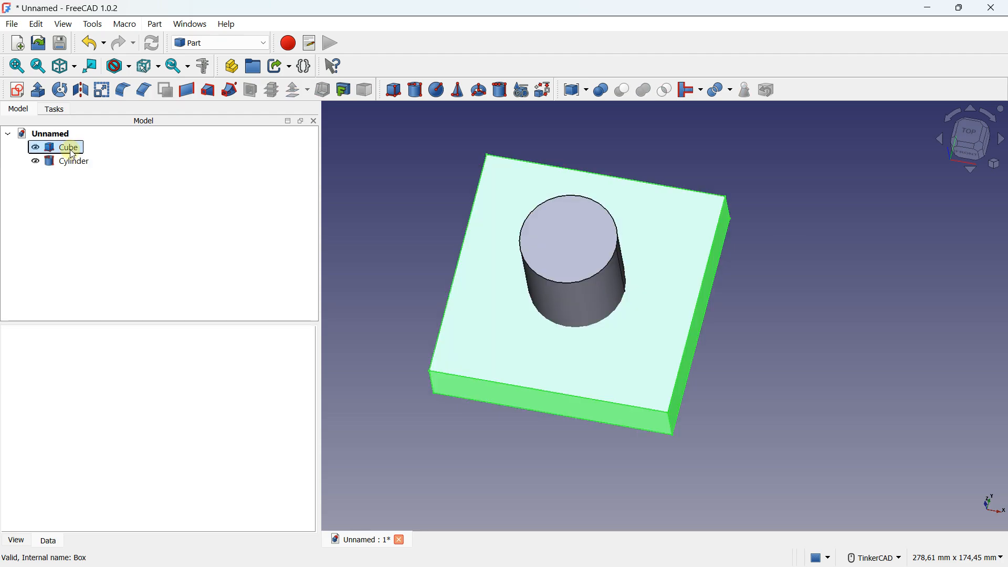
ctrl+click(68, 162)
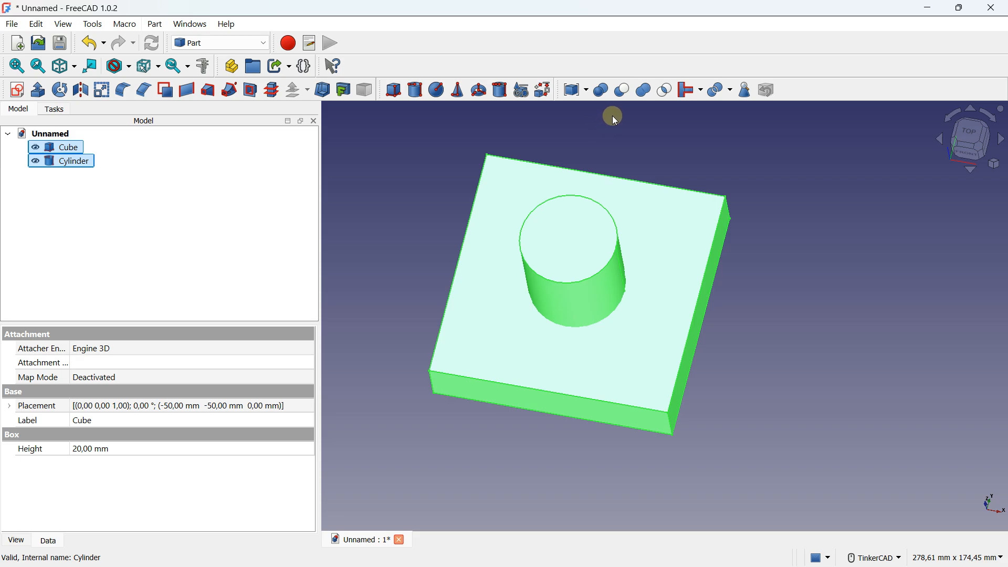
click(665, 92)
mouse_move(608, 279)
right_down()
mouse_move(659, 135)
mouse_move(635, 291)
mouse_move(641, 226)
mouse_move(600, 276)
right_up()
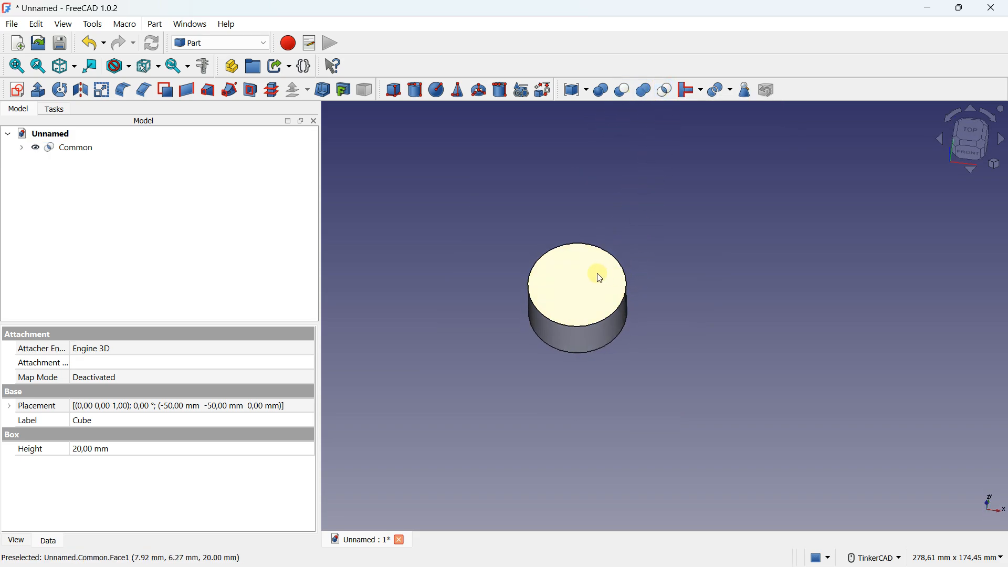
scroll(598, 274, up, 2)
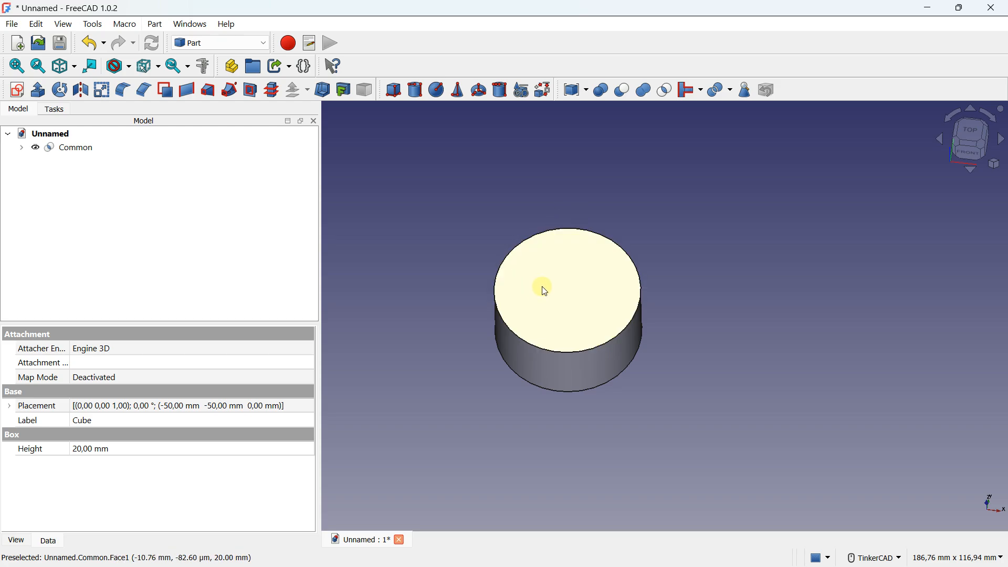
- Delete the Common object to release its cube and cylinder as separate solids again
click(21, 148)
click(67, 149)
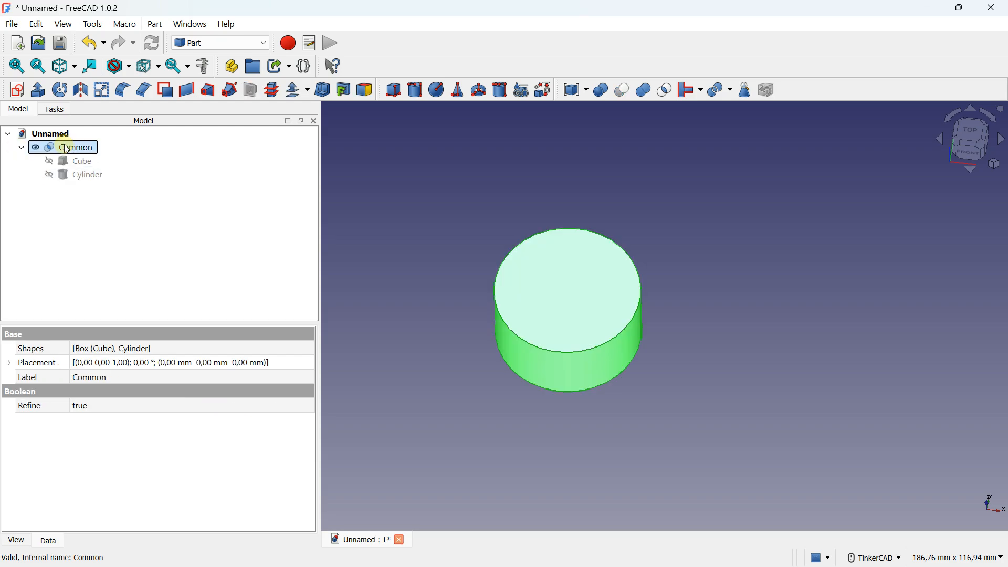
key(Delete)
scroll(521, 174, down, 3)
right_drag(528, 217, 521, 203)
middle_drag(525, 200, 546, 247)
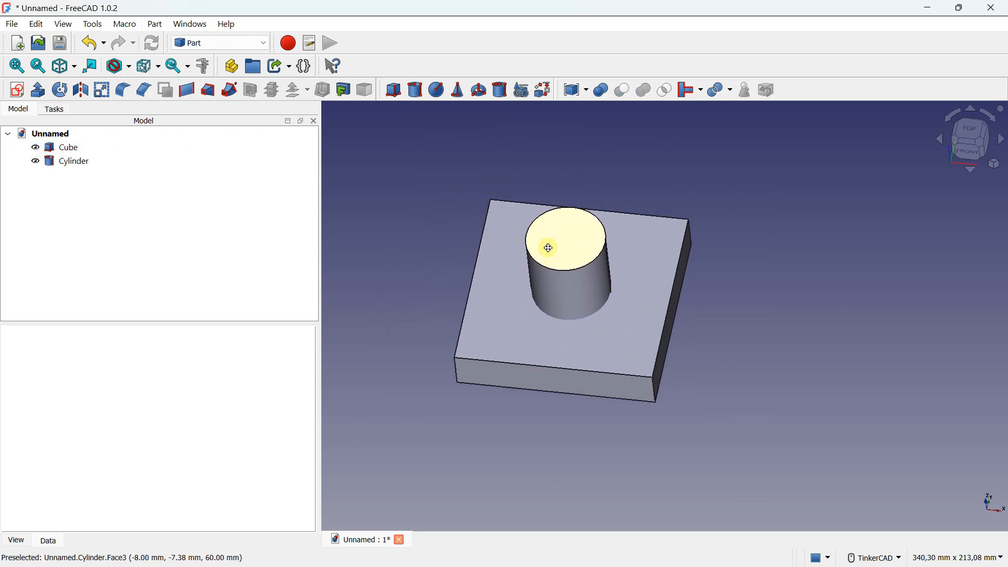
- Unite the cube as first shape with the cylinder as second shape using the Boolean Operation tool, and undo the union
click(602, 90)
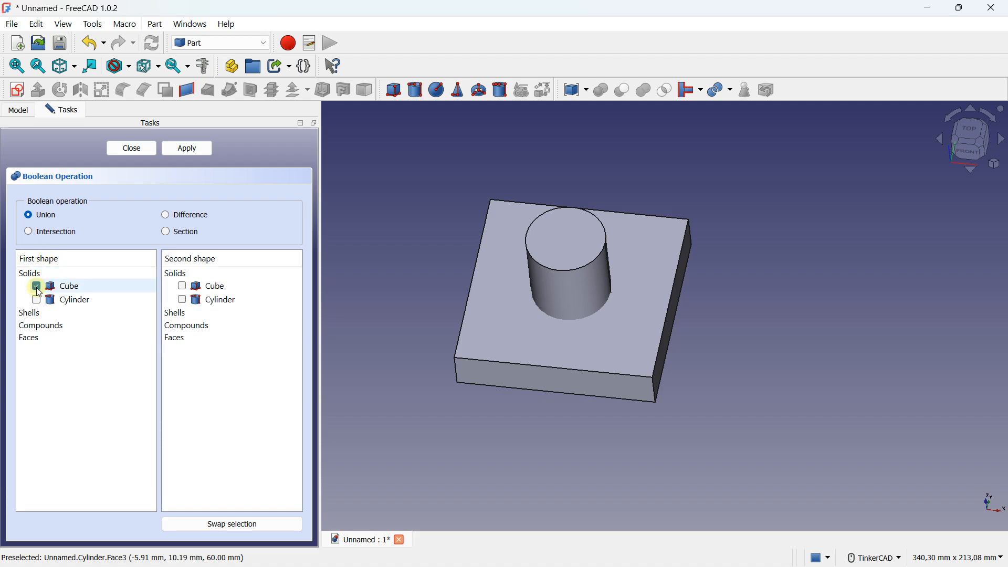
click(182, 300)
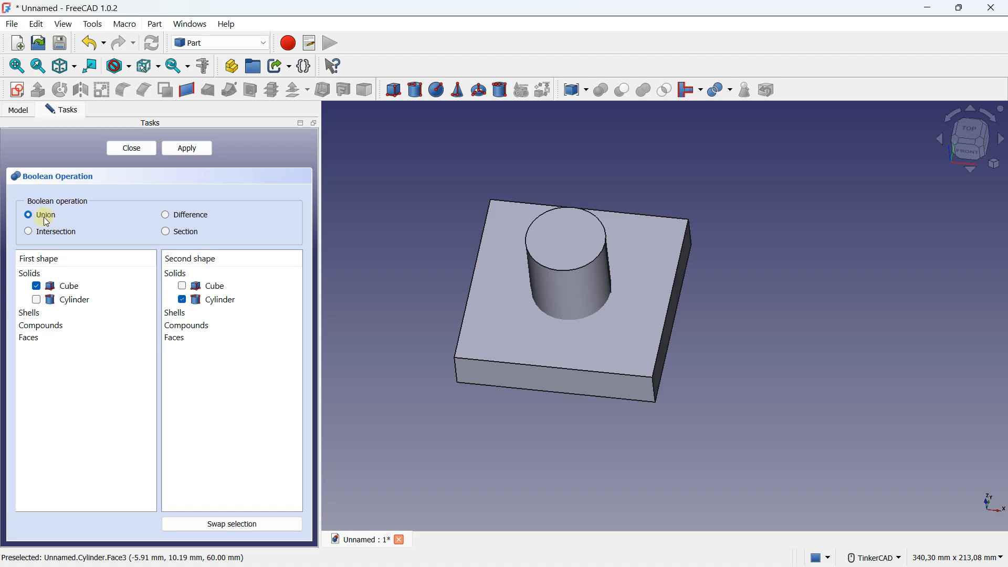
click(186, 149)
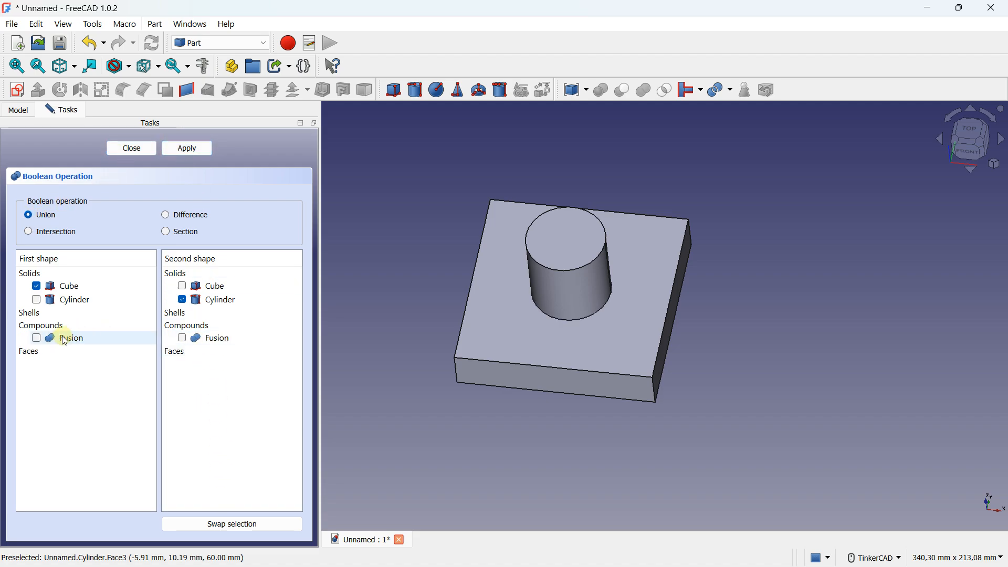
click(134, 148)
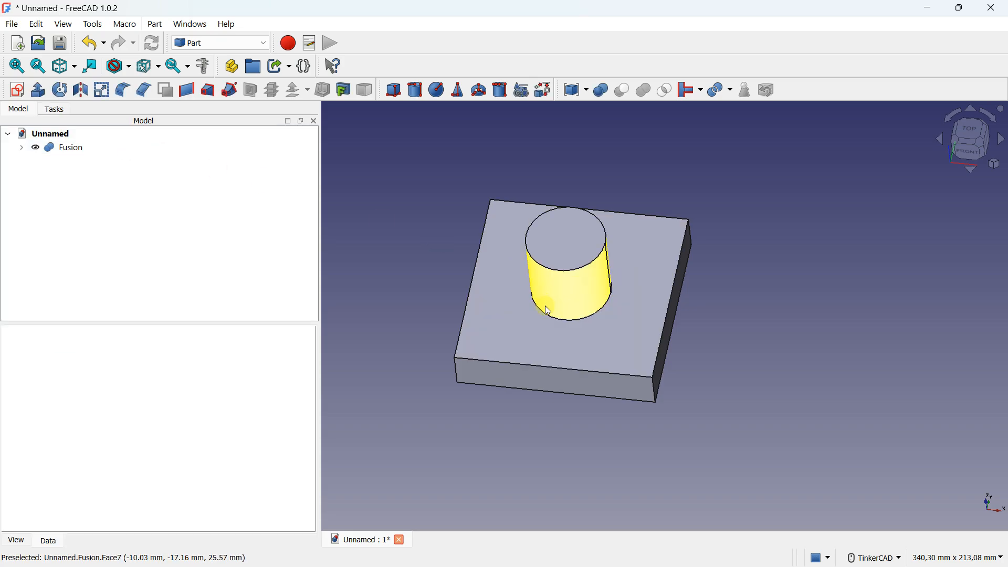
click(93, 44)
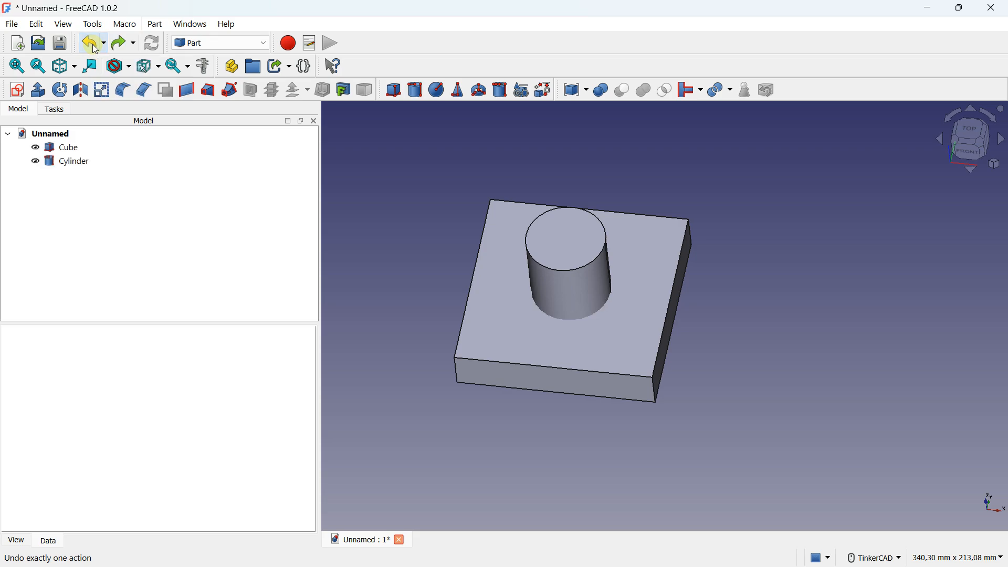
- Set the cylinder's height to 120 mm
mouse_move(423, 235)
right_down()
mouse_move(443, 148)
mouse_move(464, 187)
mouse_move(416, 231)
mouse_move(436, 244)
right_up()
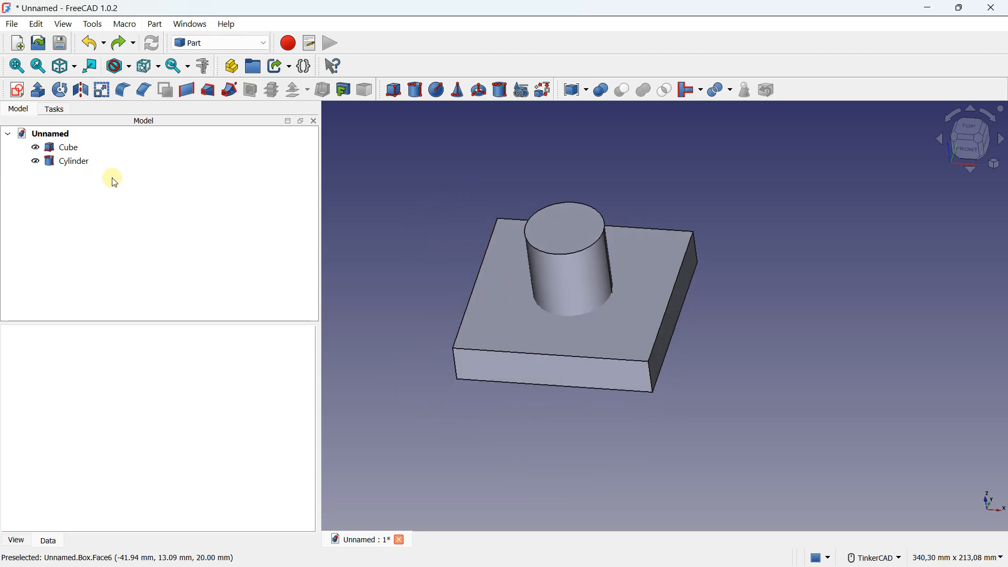
click(84, 161)
click(118, 464)
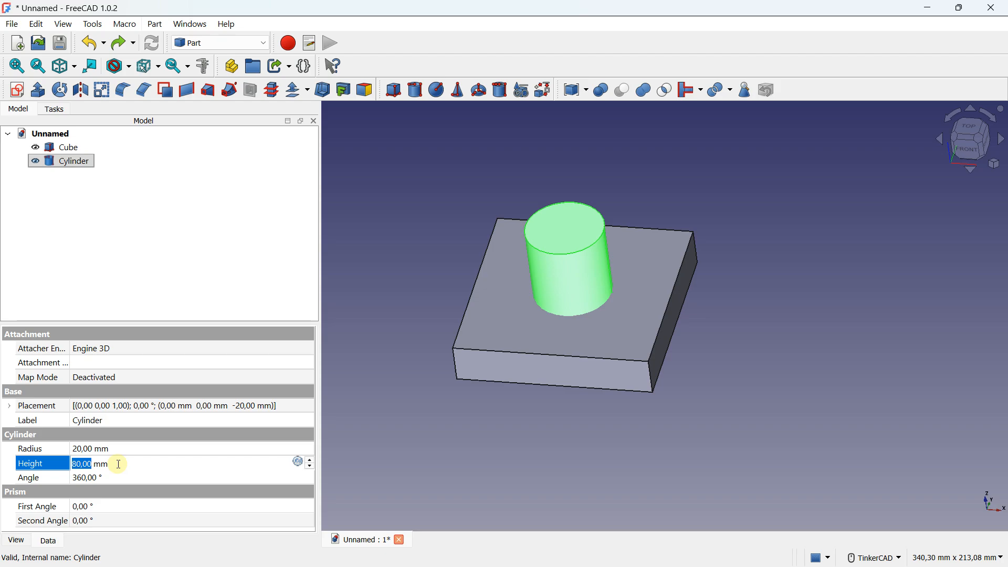
text(120)
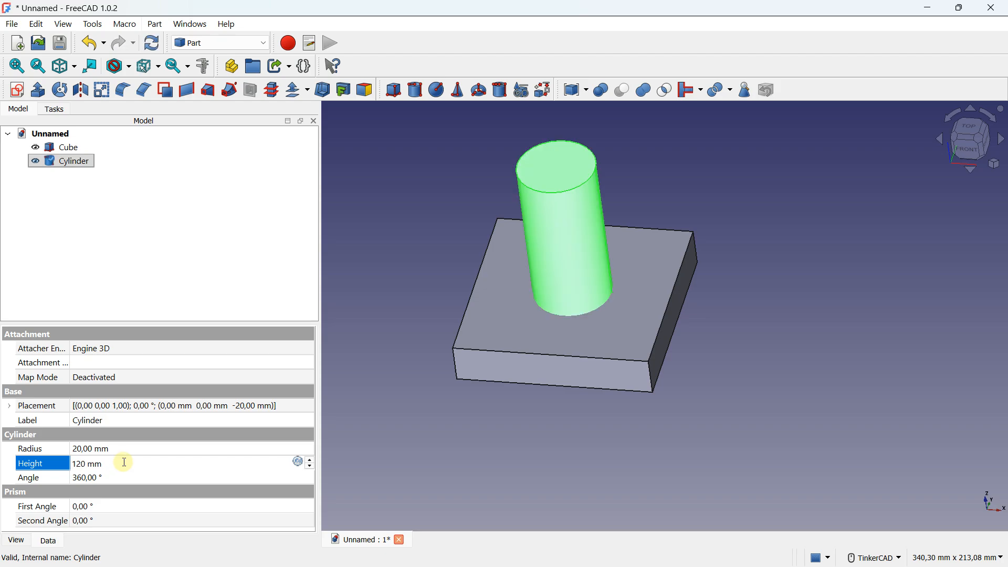
click(160, 449)
click(185, 464)
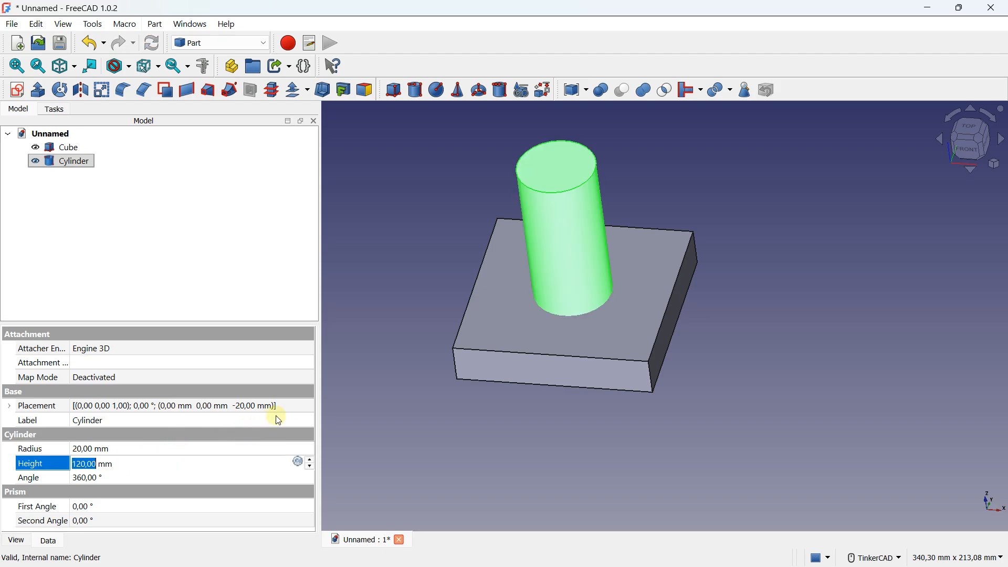
- Lower the cylinder through the plate by setting its placement's Z translation to -40 mm and accept the placement
click(299, 406)
click(309, 405)
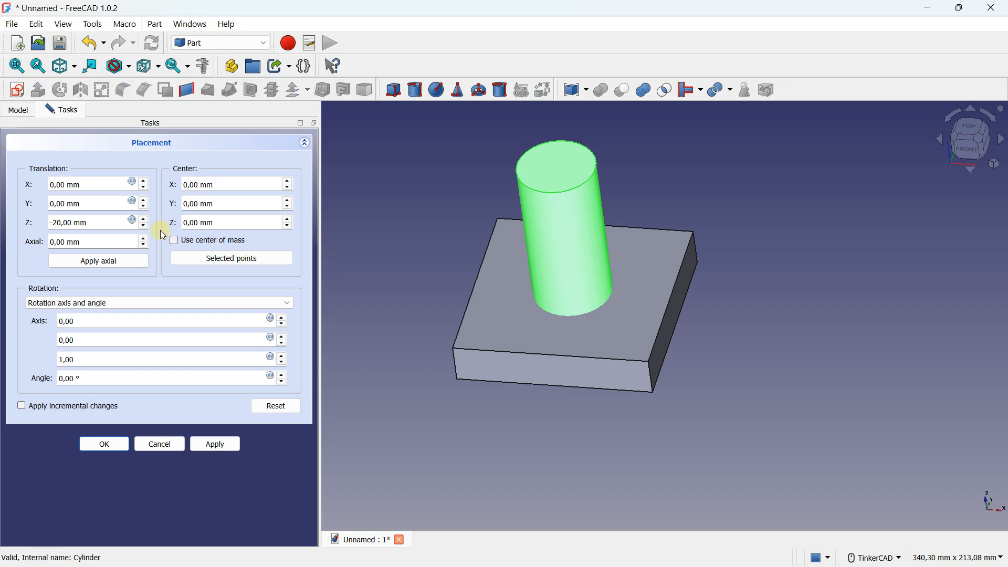
click(144, 219)
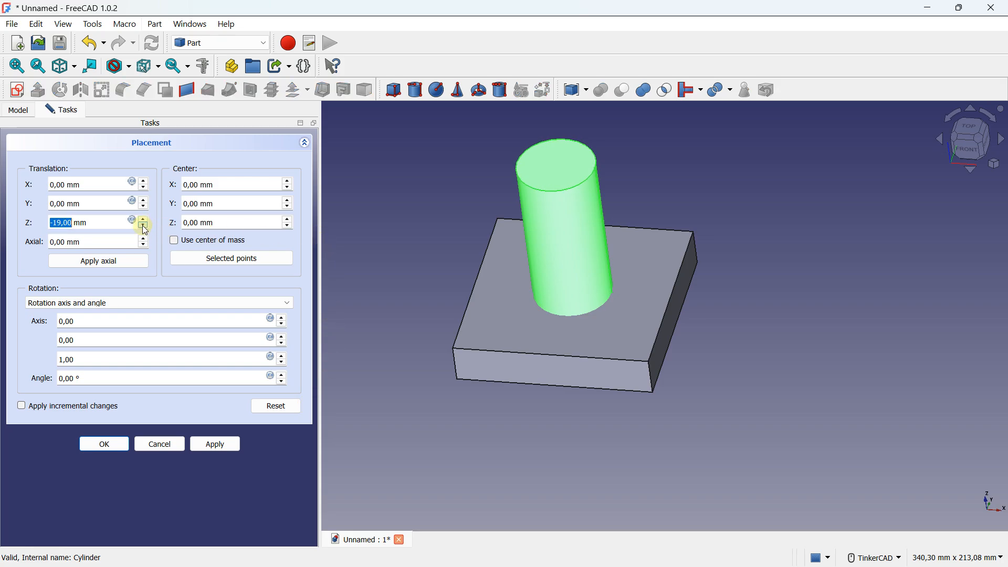
click(142, 226)
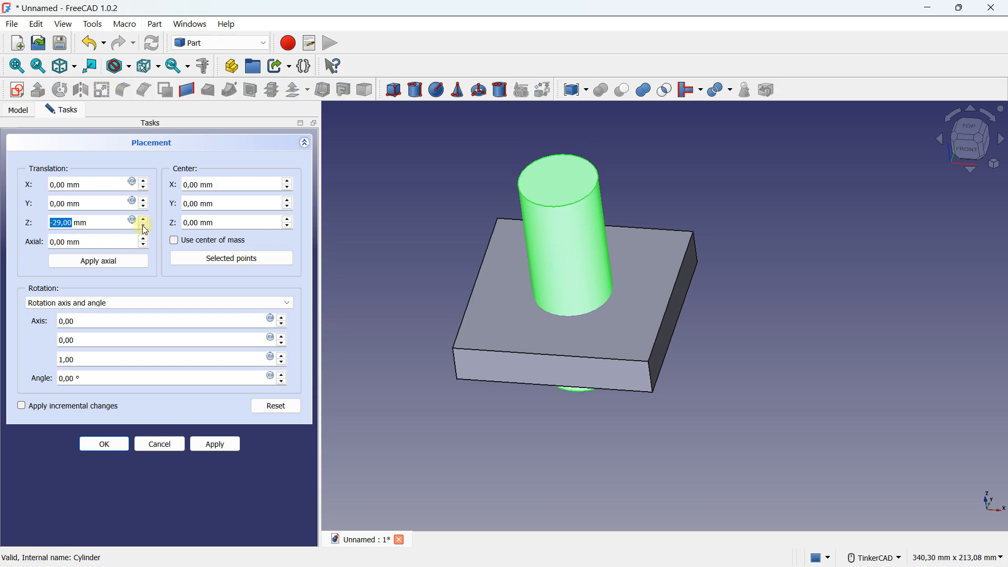
click(143, 226)
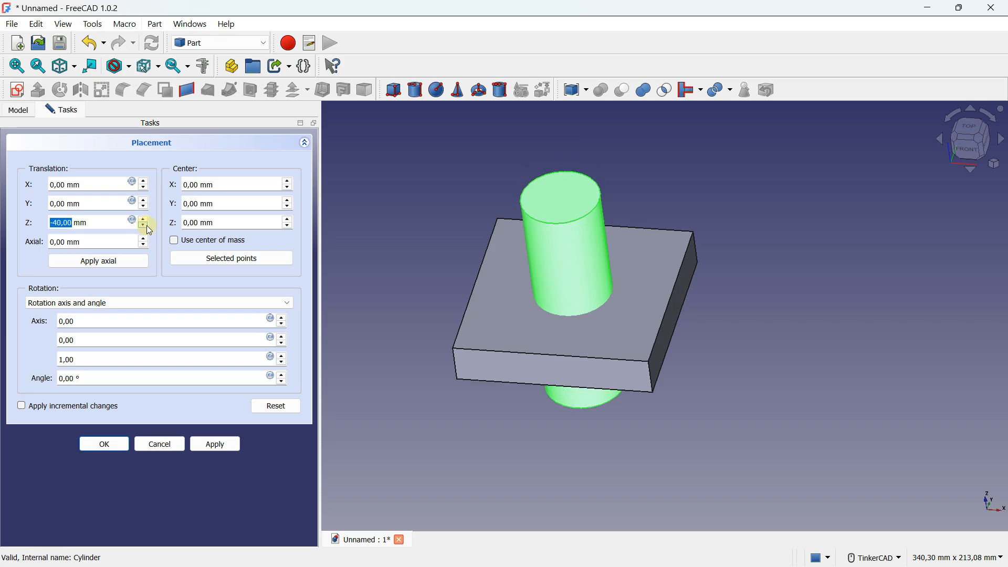
mouse_move(514, 315)
right_down()
mouse_move(551, 214)
mouse_move(518, 321)
right_up()
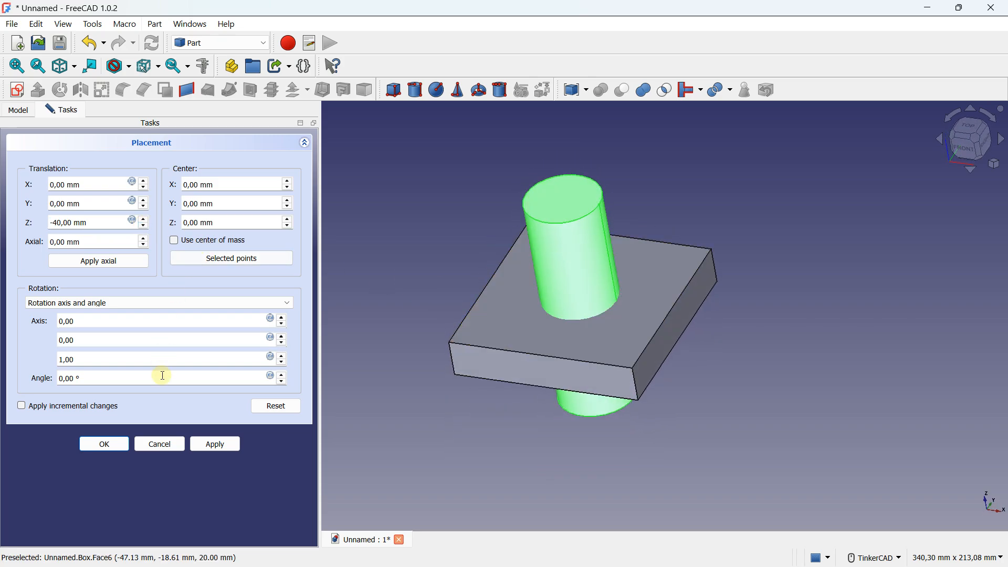
click(104, 443)
- Add a second cube primitive to the model
scroll(455, 279, down, 3)
right_drag(472, 279, 456, 132)
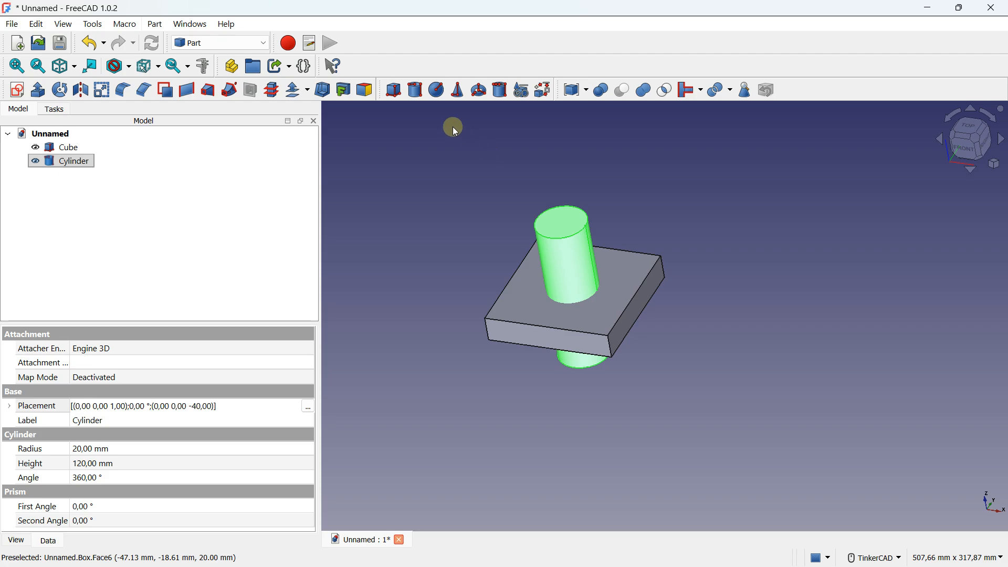
click(394, 89)
scroll(459, 219, up, 2)
scroll(516, 289, down, 1)
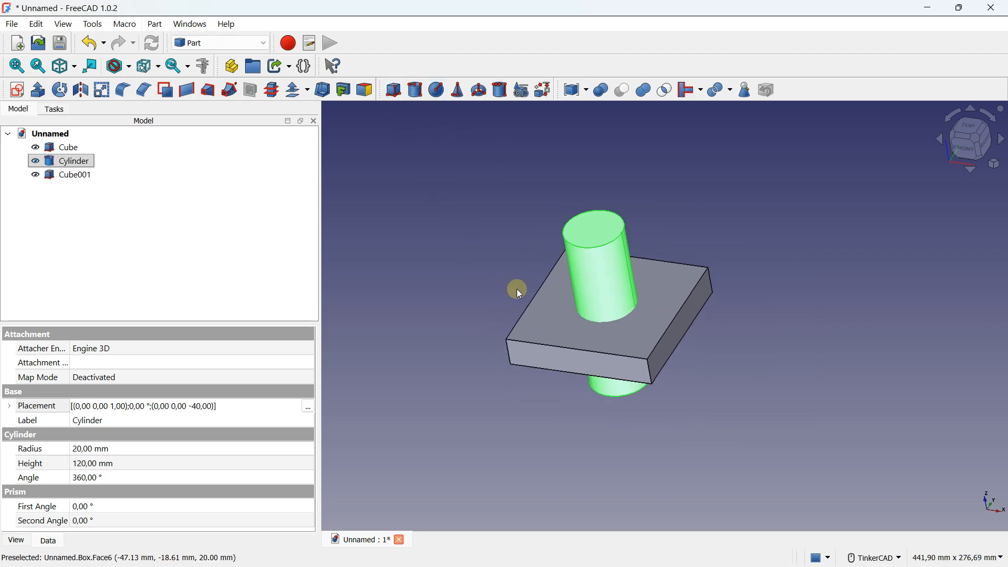
right_drag(516, 288, 522, 246)
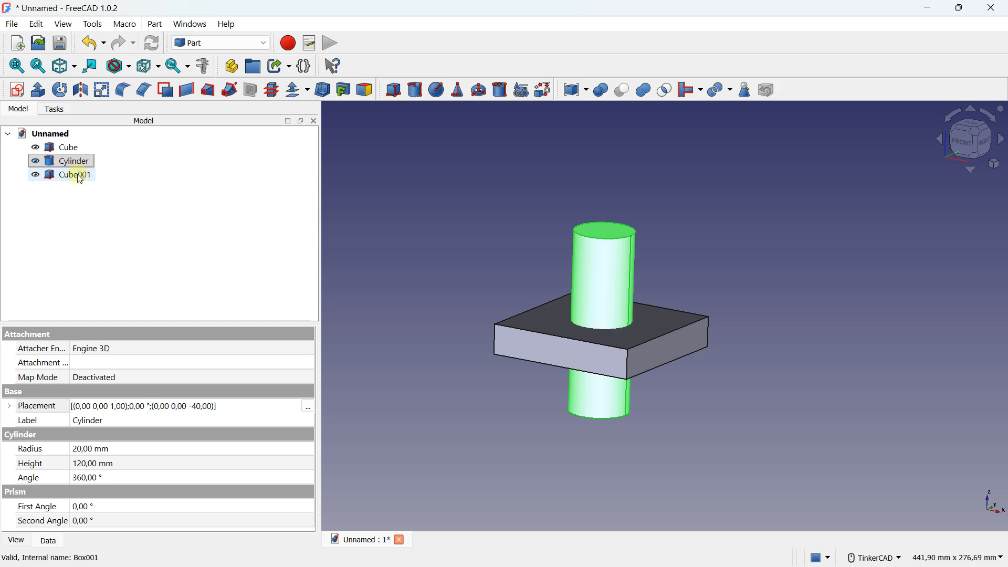
- Set the new cube's length and width to 160 mm and its height to 20 mm
click(79, 175)
click(100, 448)
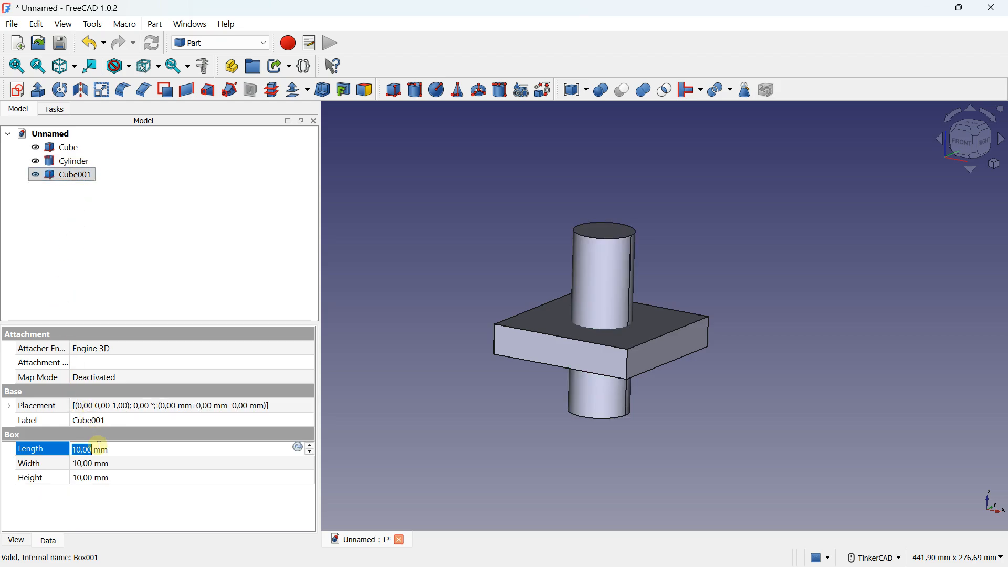
text(160)
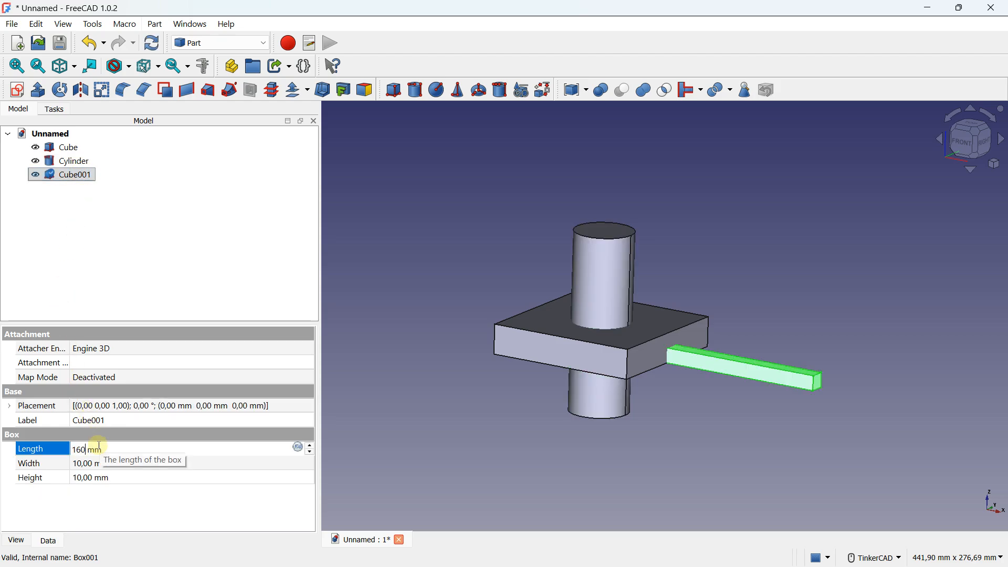
click(100, 463)
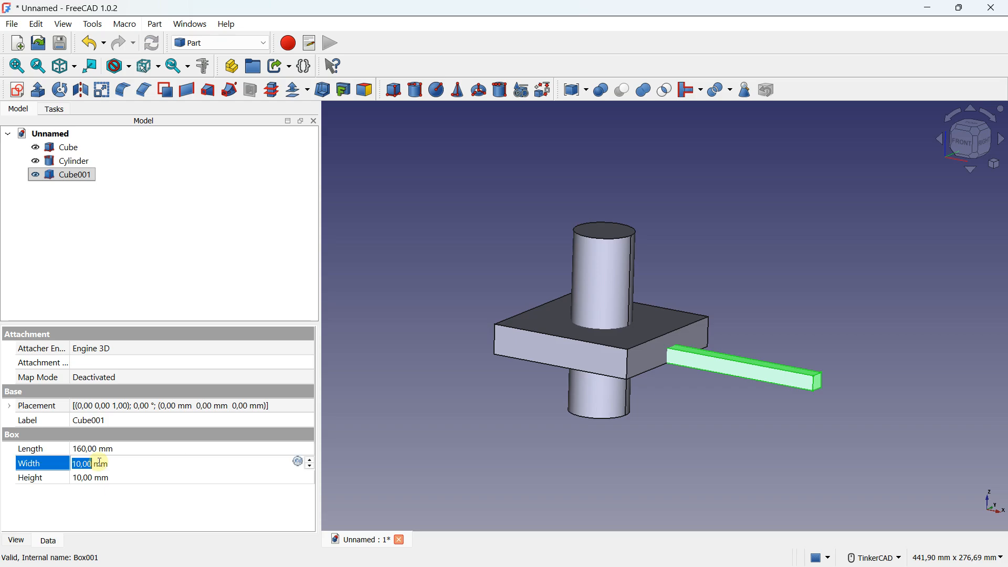
text(160)
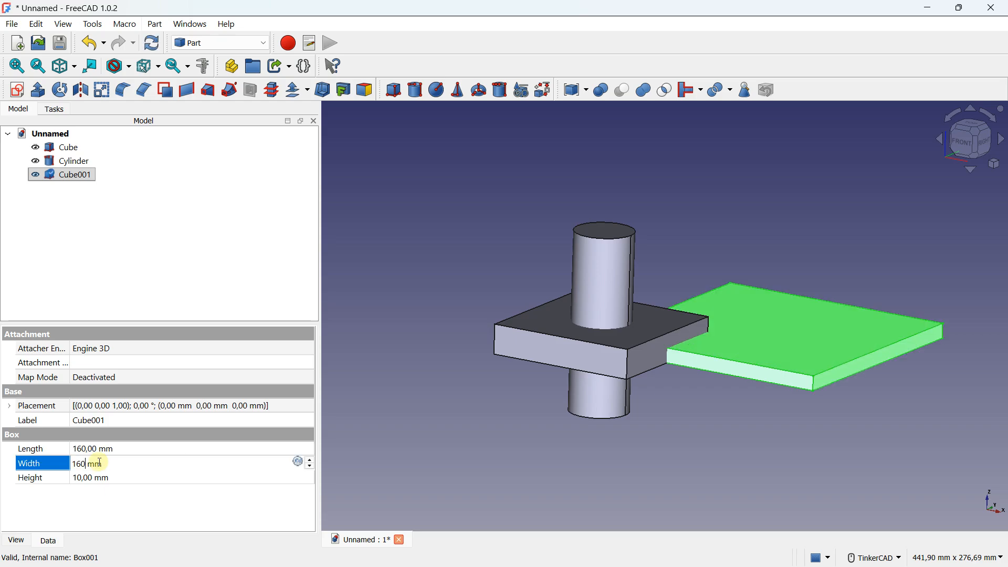
click(105, 476)
text(20)
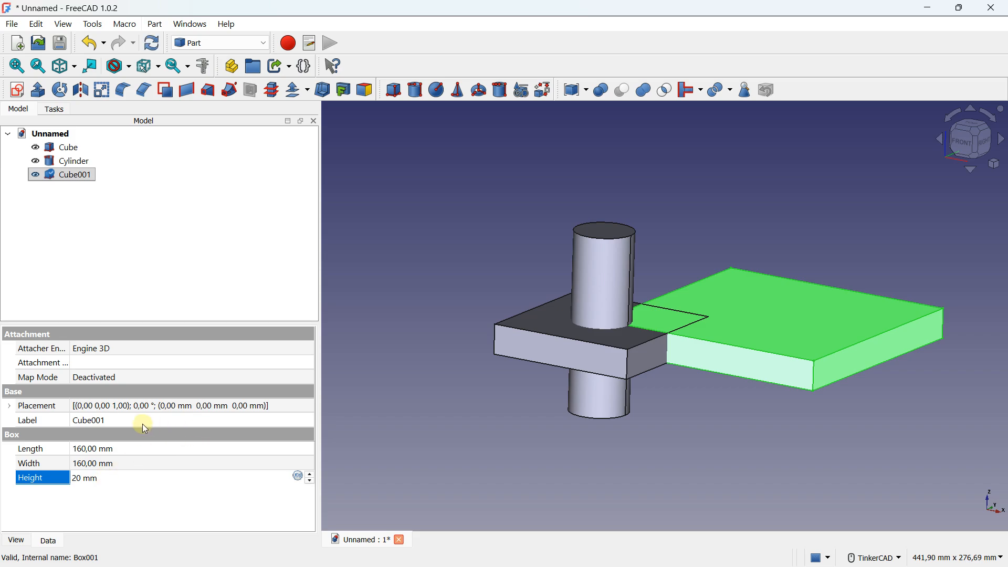
- Transform the second cube by -80 mm along X and -80 mm along Y, centring it around the smaller plate and cylinder
click(297, 407)
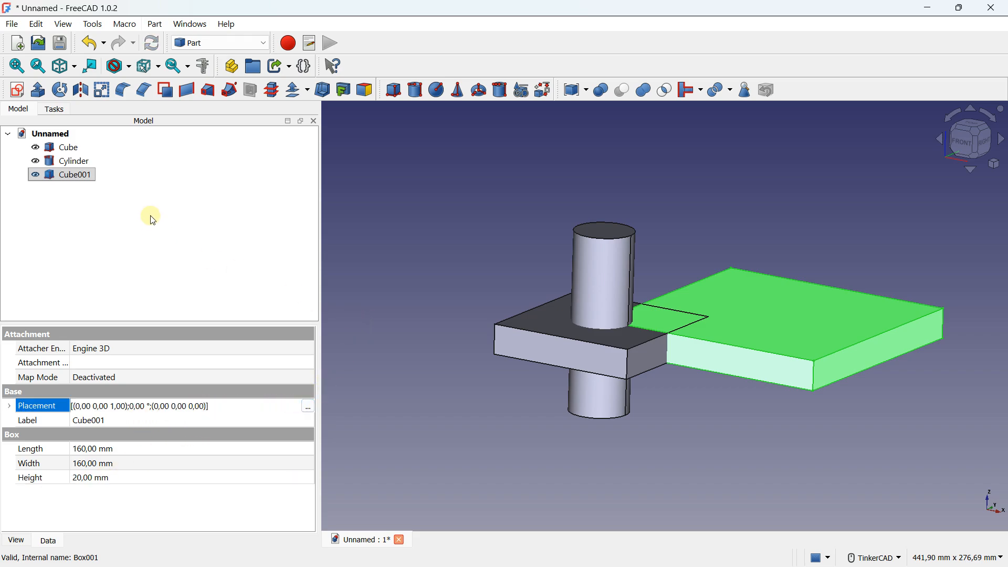
click(78, 175)
right_click(76, 175)
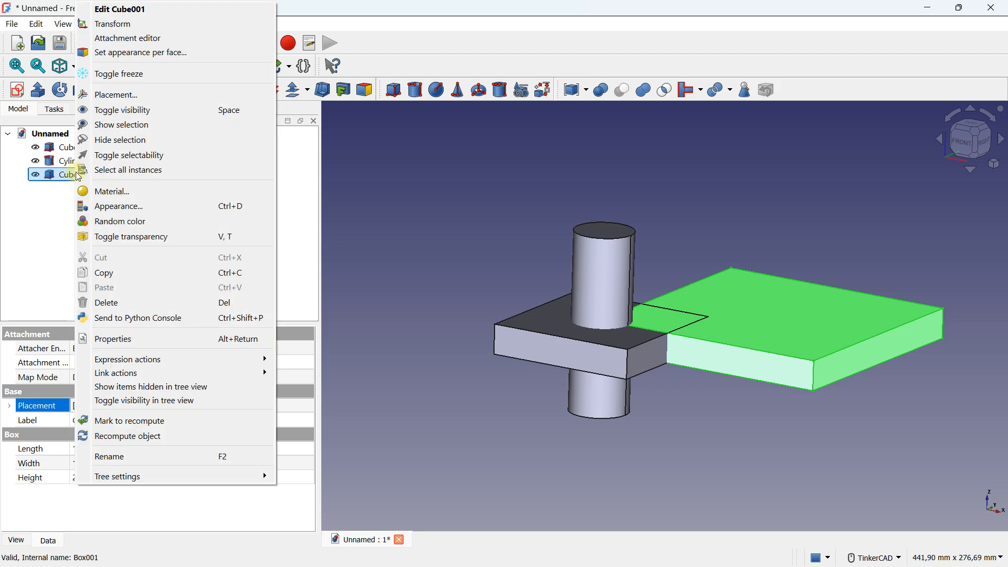
click(121, 23)
right_drag(475, 234, 580, 235)
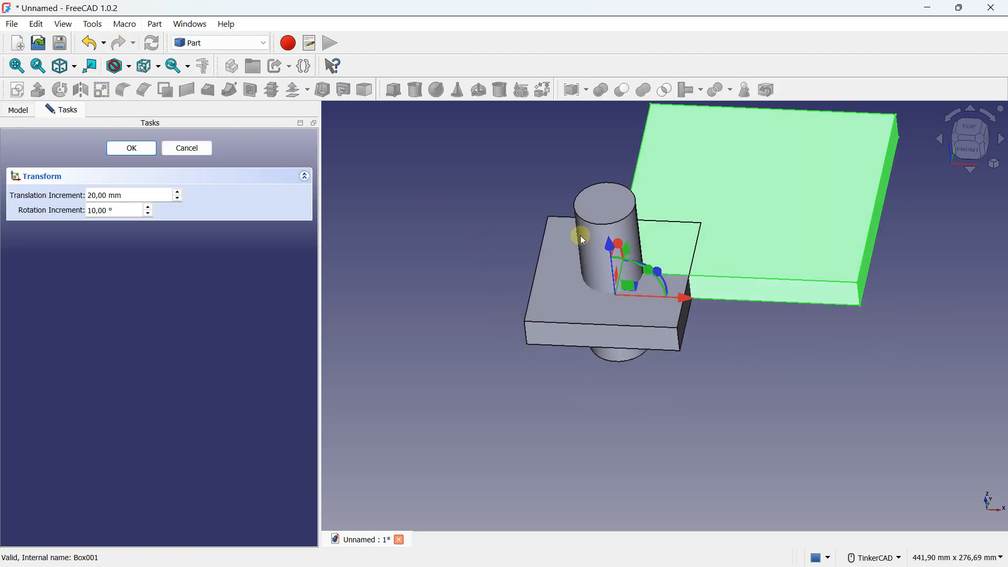
click(967, 126)
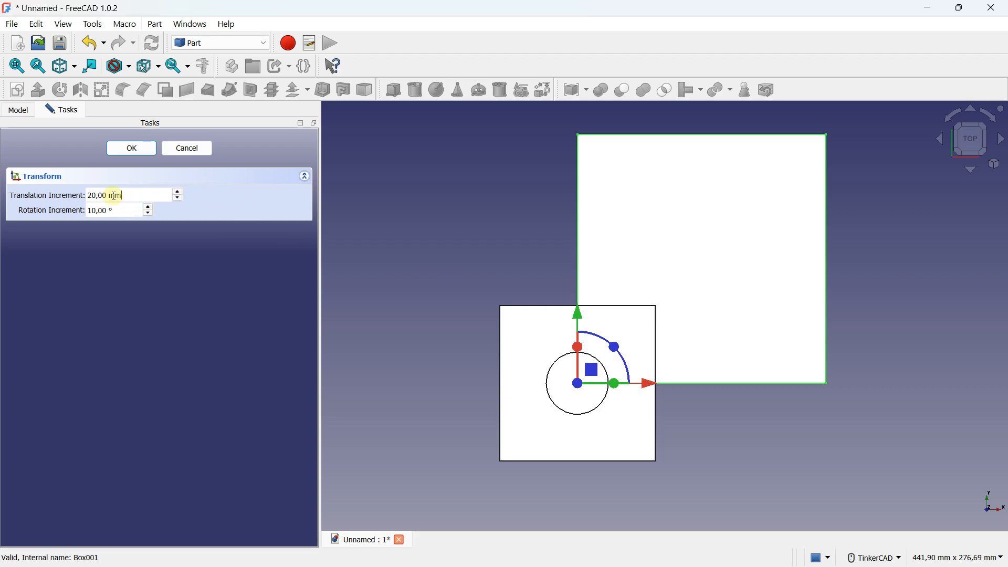
drag(120, 196, 67, 197)
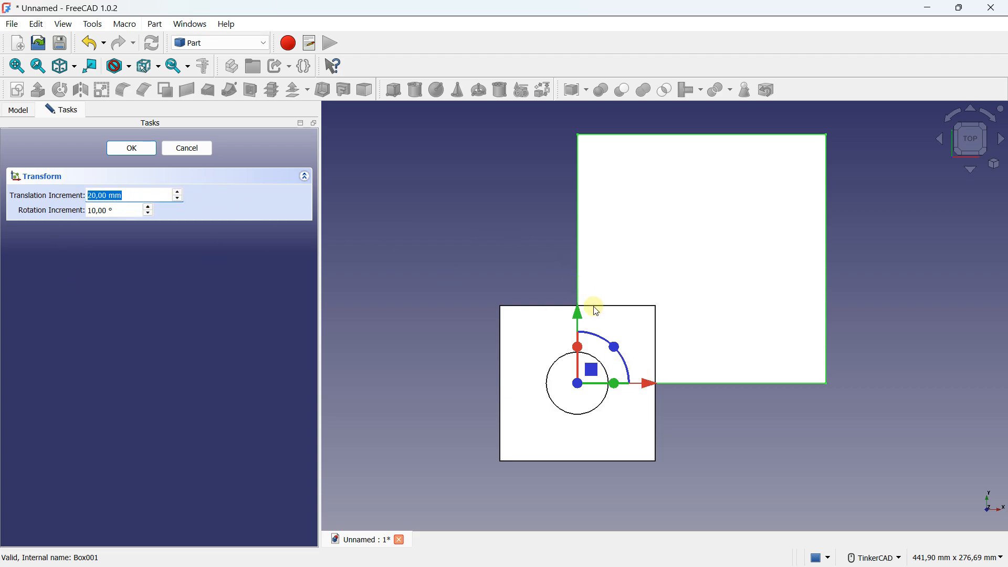
drag(646, 383, 508, 387)
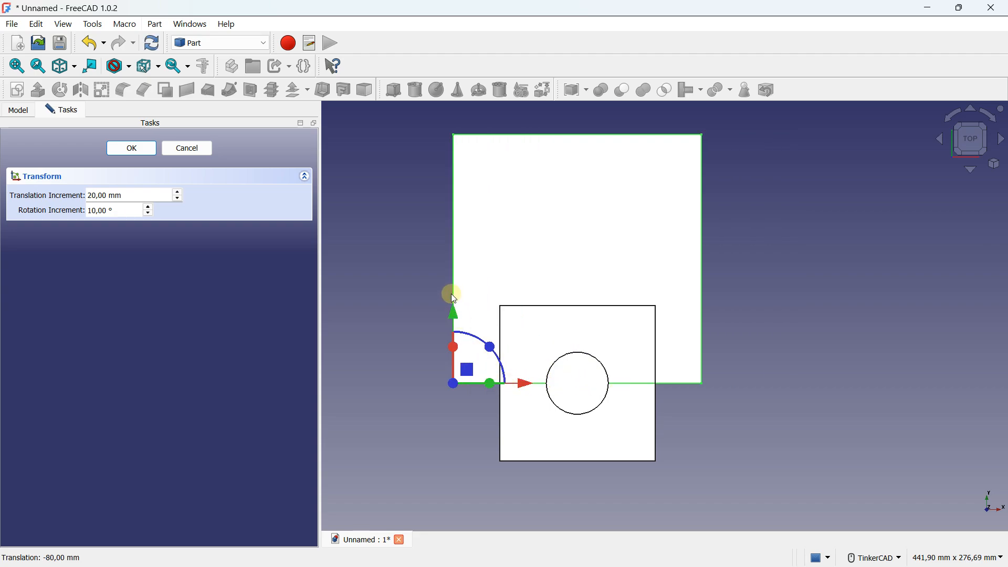
drag(453, 319, 466, 461)
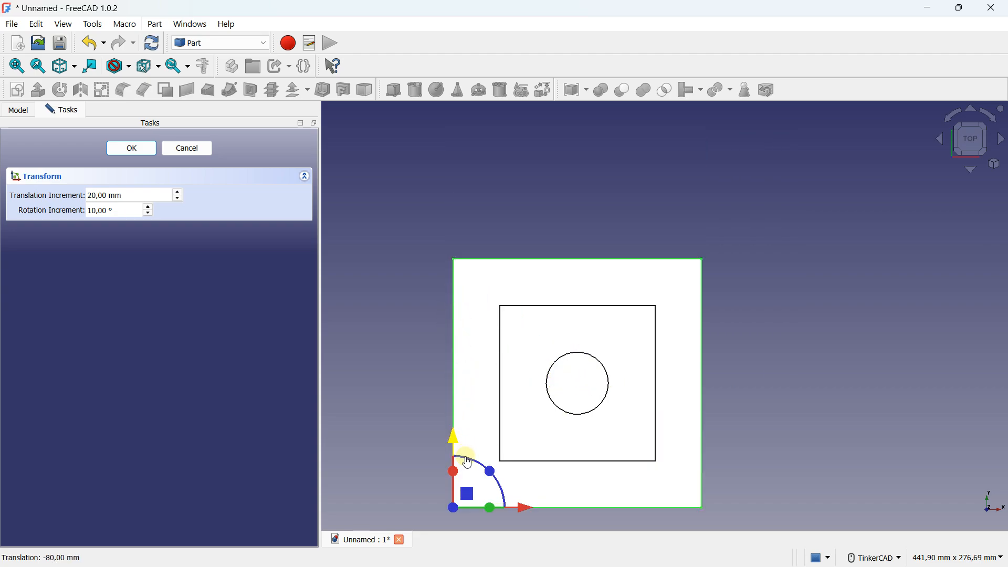
- Move the large plate down 20 mm along Z beneath the smaller plate, accept the transform and deselect it
right_drag(609, 376, 623, 293)
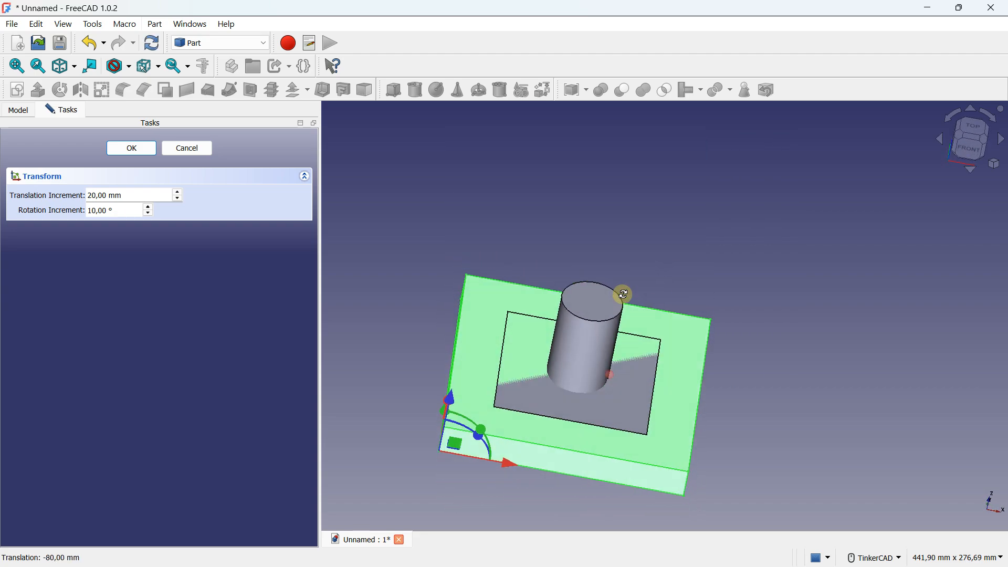
click(972, 148)
middle_drag(665, 345, 654, 277)
right_drag(547, 347, 557, 283)
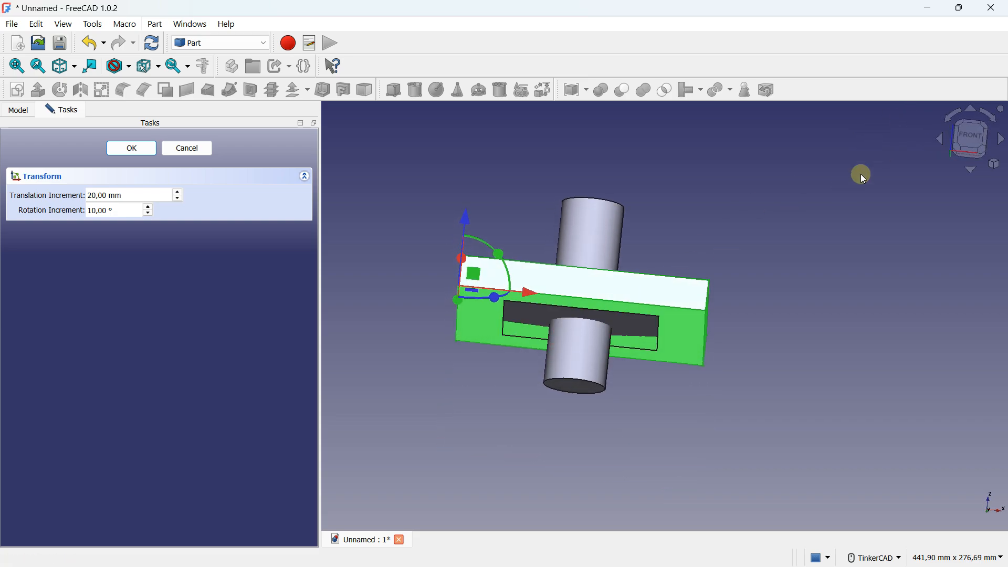
click(963, 139)
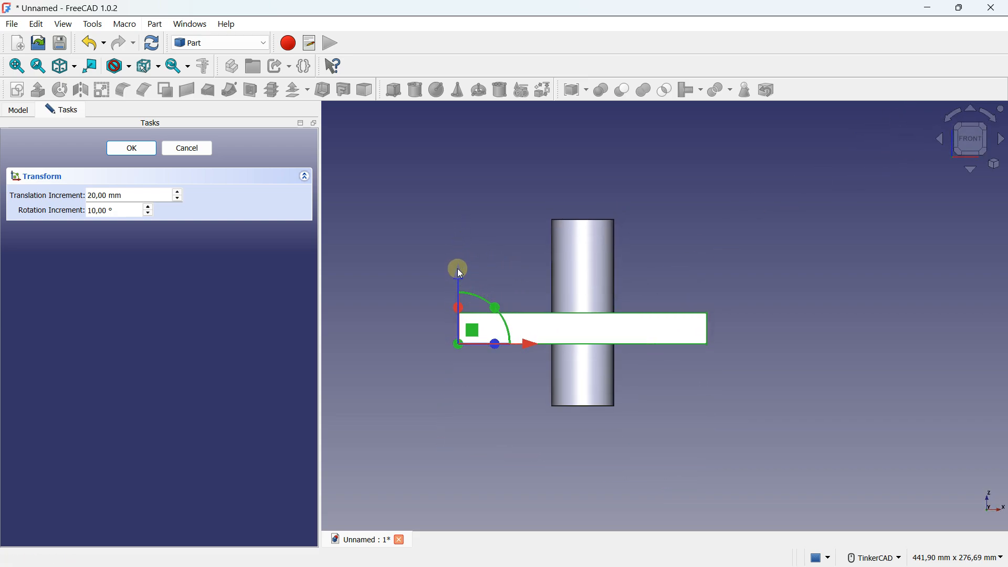
drag(457, 268, 467, 325)
scroll(577, 341, up, 3)
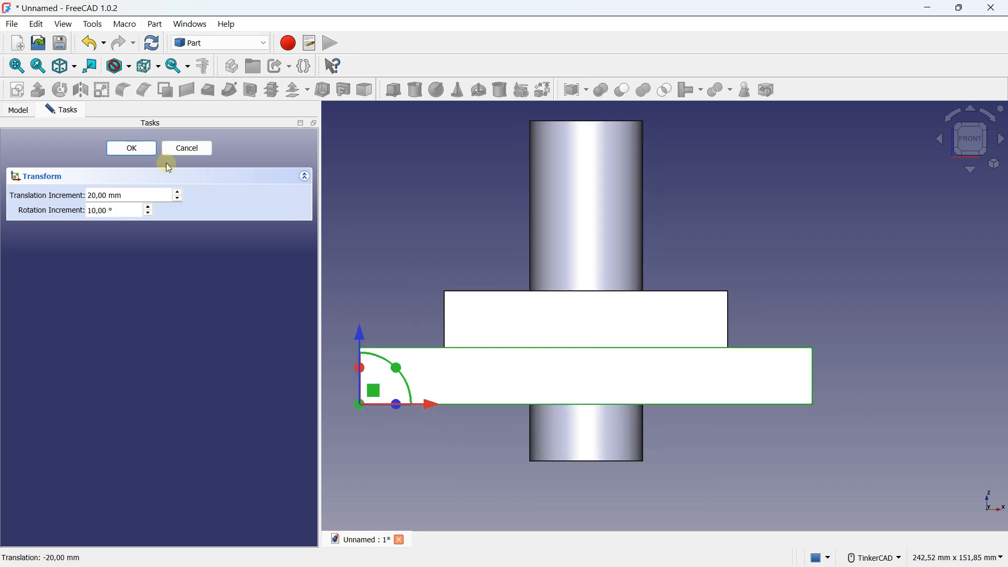
click(133, 147)
key(0)
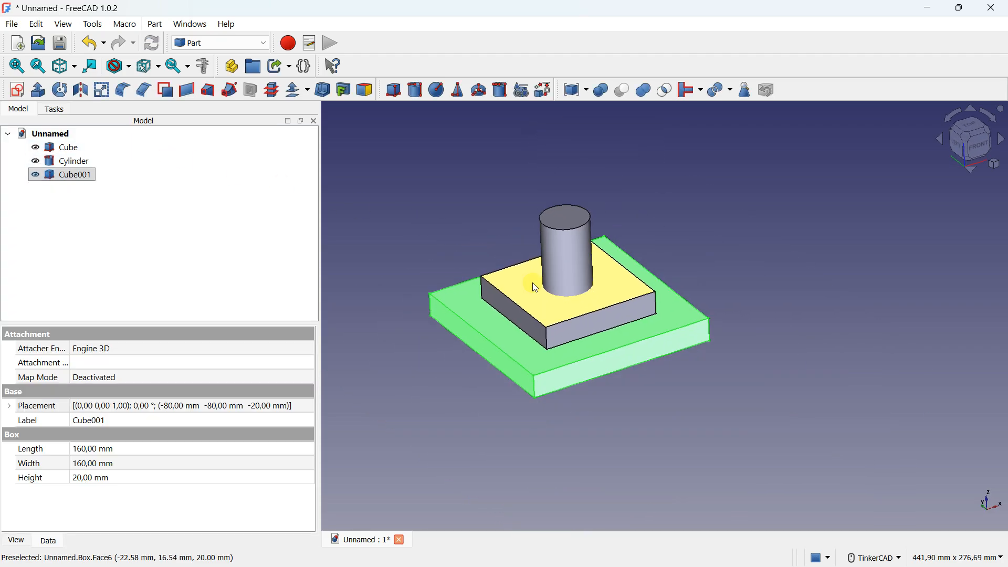
click(441, 199)
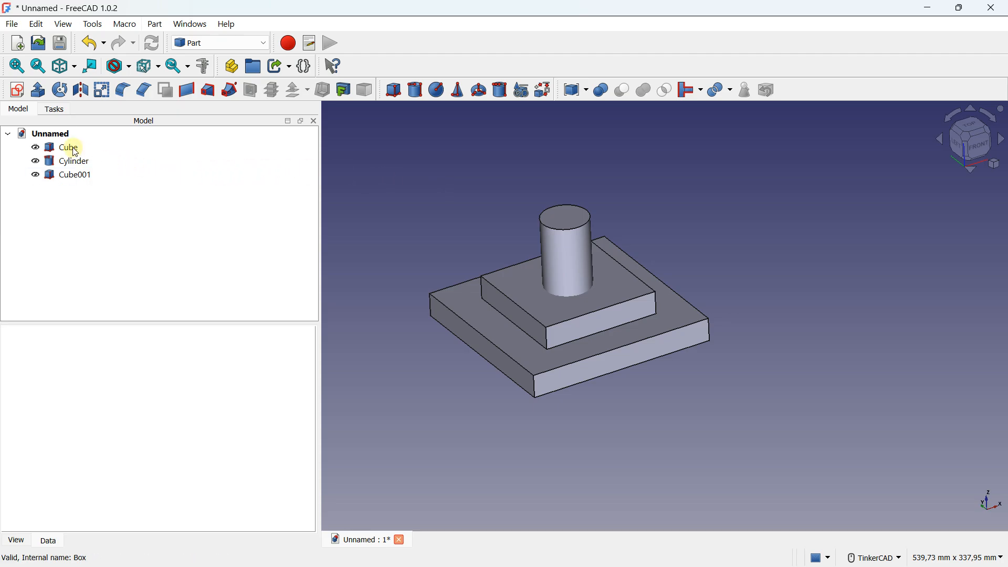
- Unite Cube and Cube001 with a Boolean union and check the source solids nested under the result
click(604, 89)
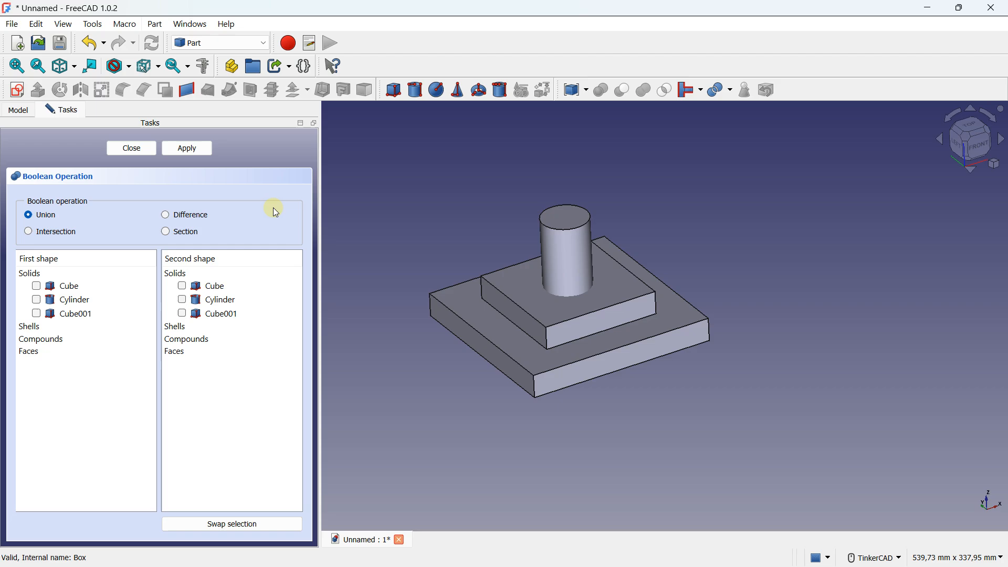
click(37, 286)
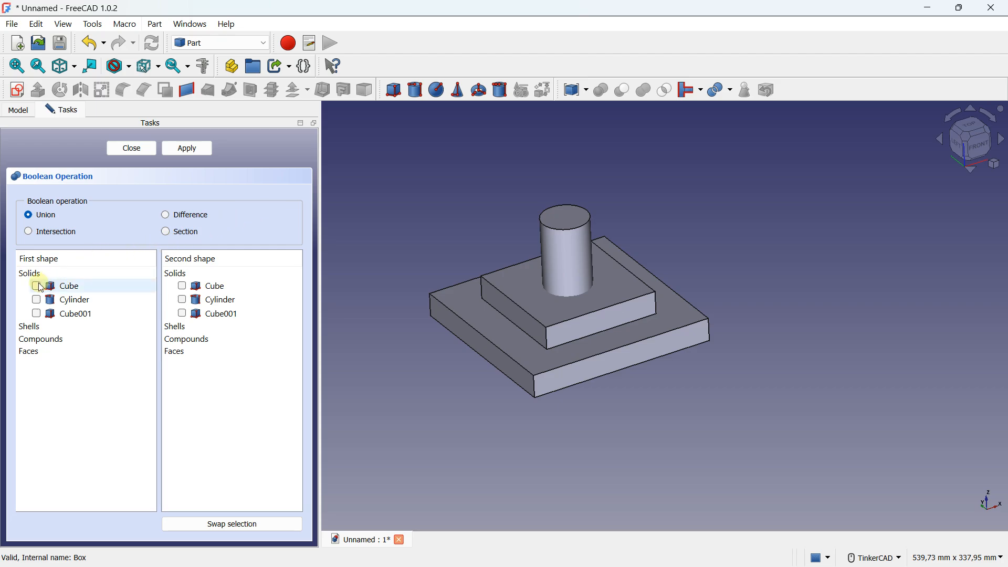
click(182, 314)
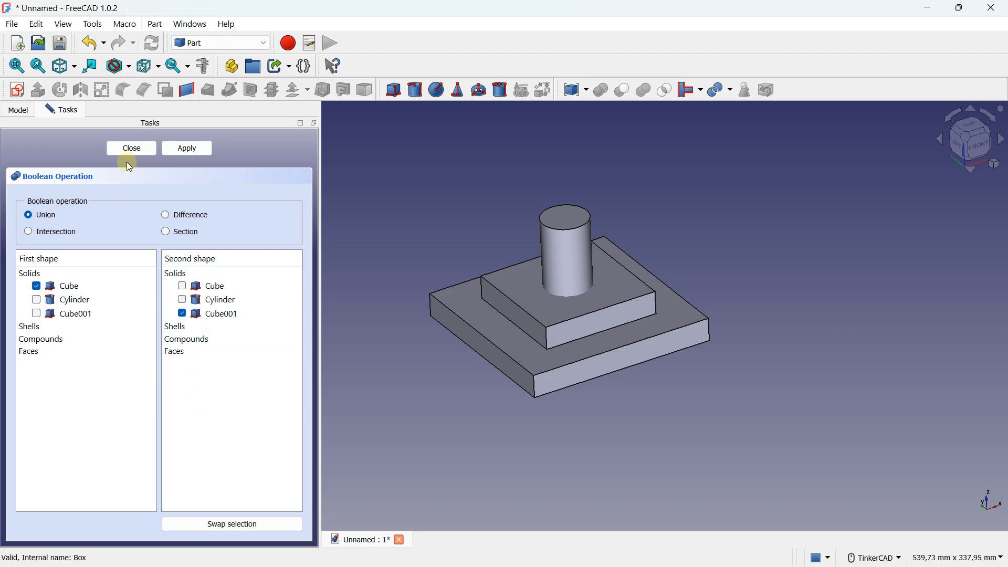
click(178, 149)
click(140, 151)
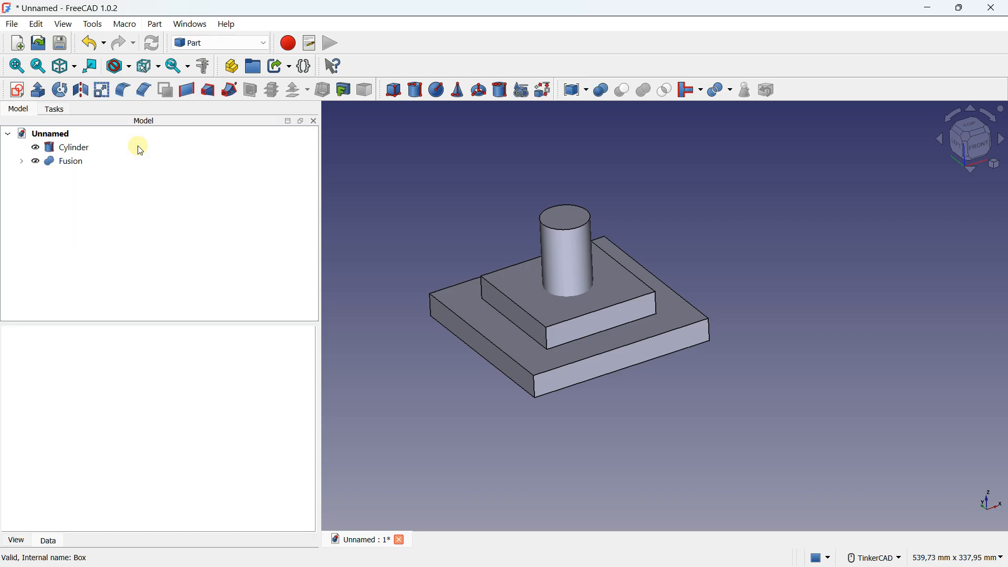
scroll(509, 317, up, 1)
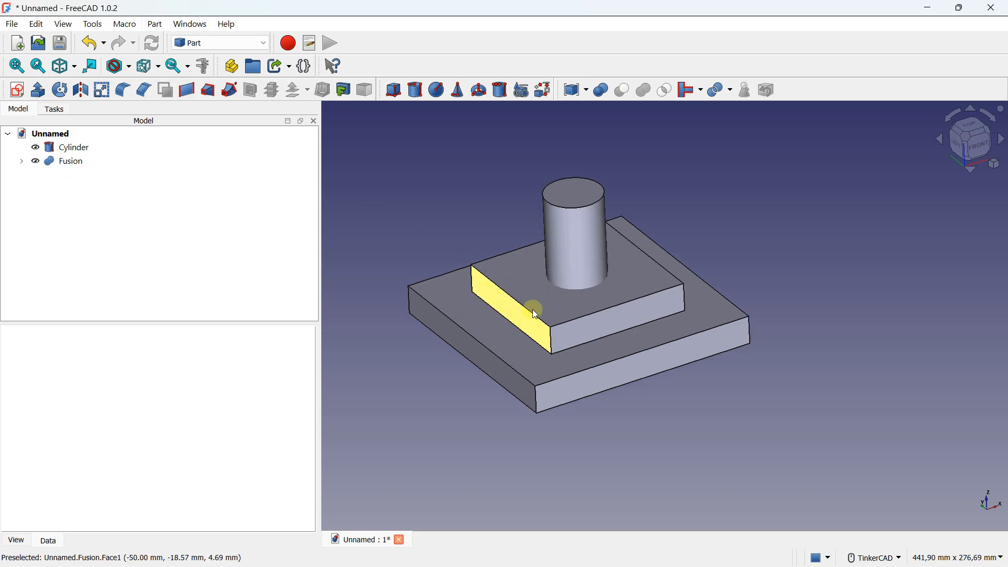
click(22, 162)
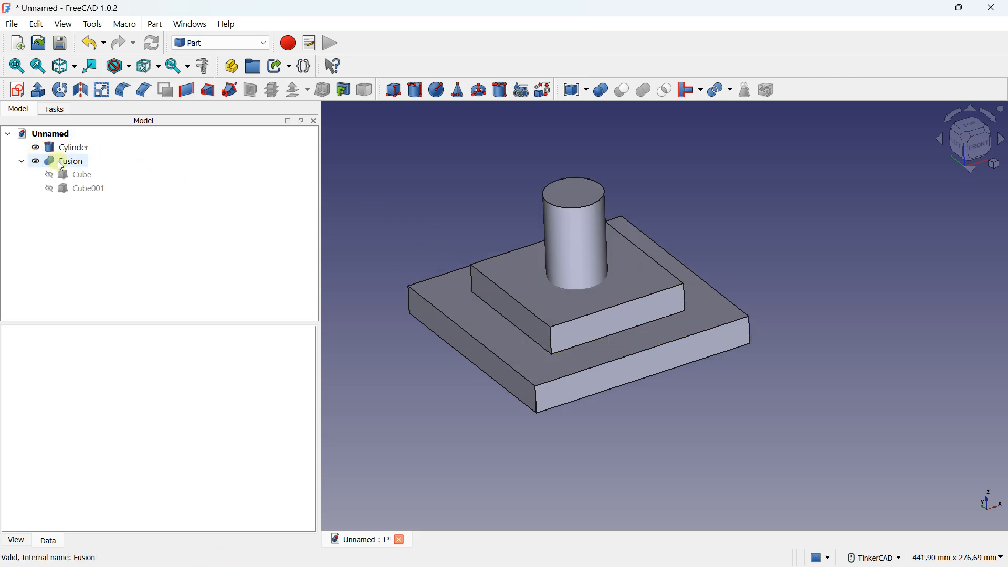
click(22, 162)
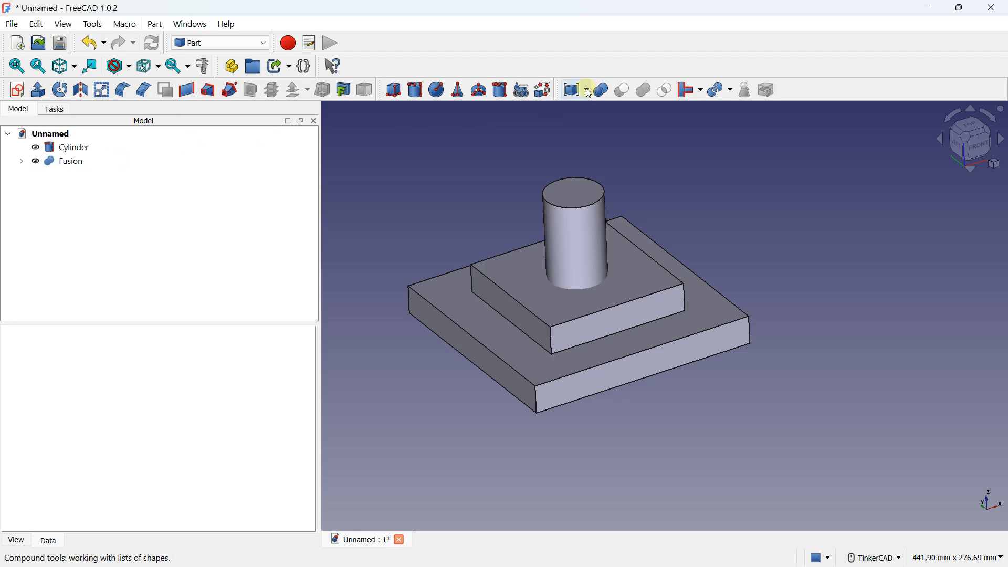
- Subtract the cylinder from the fused plates with a Boolean difference, using Fusion as first shape and Cylinder as second
click(600, 91)
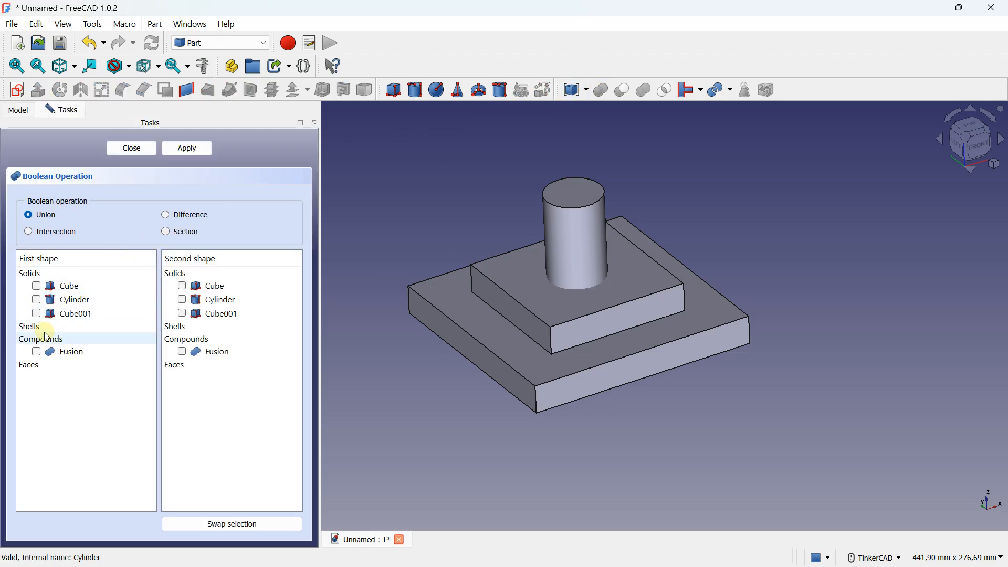
click(37, 352)
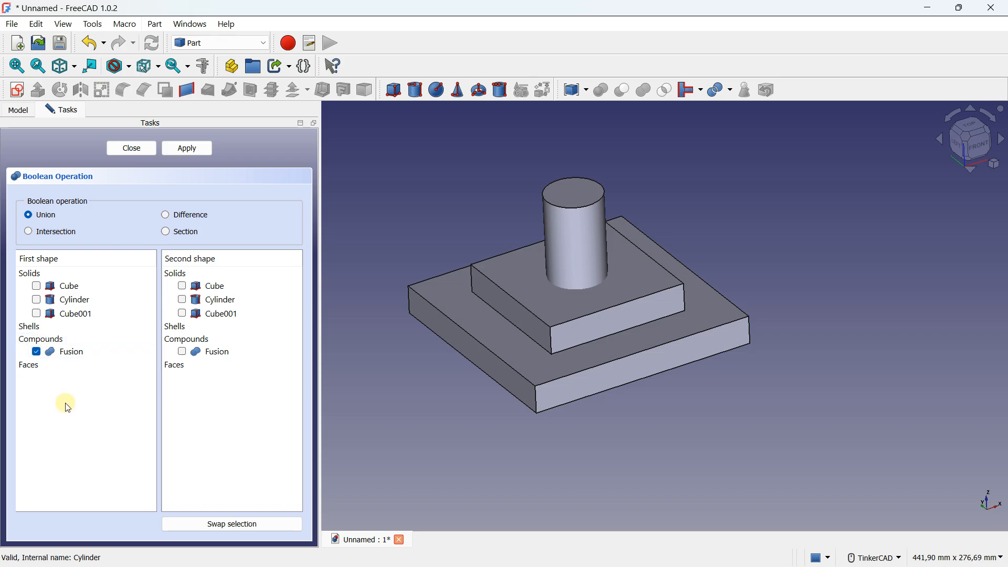
click(182, 301)
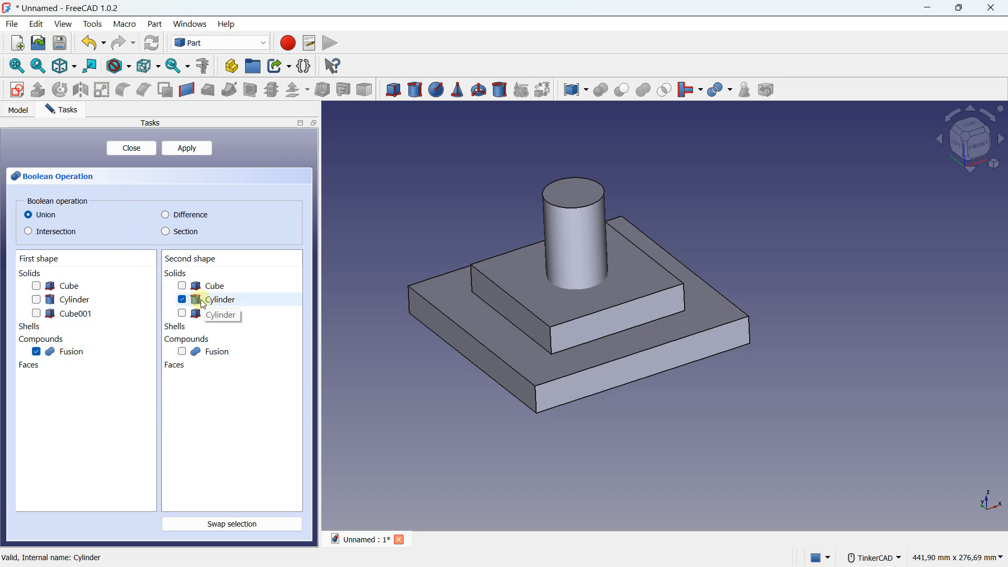
click(180, 213)
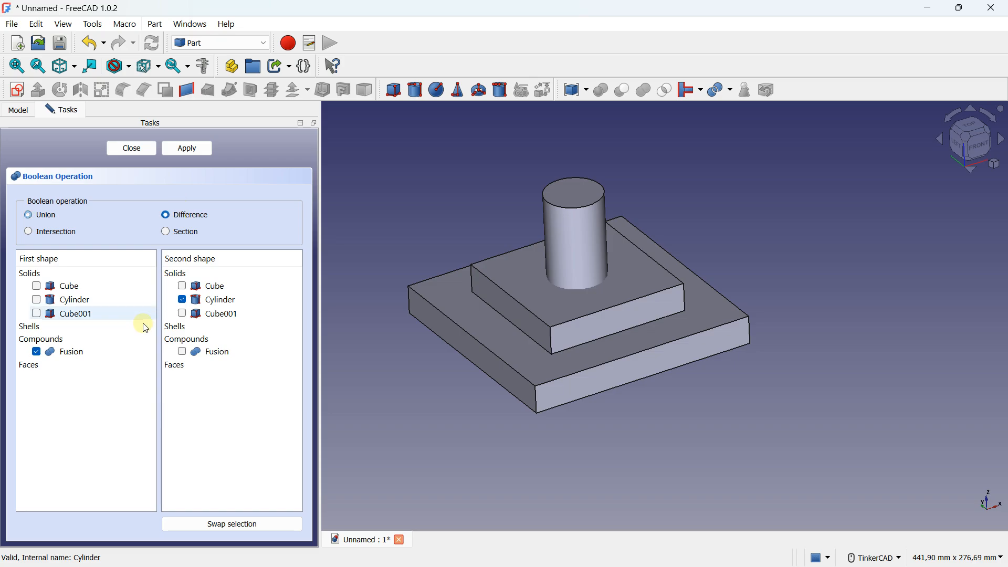
click(182, 146)
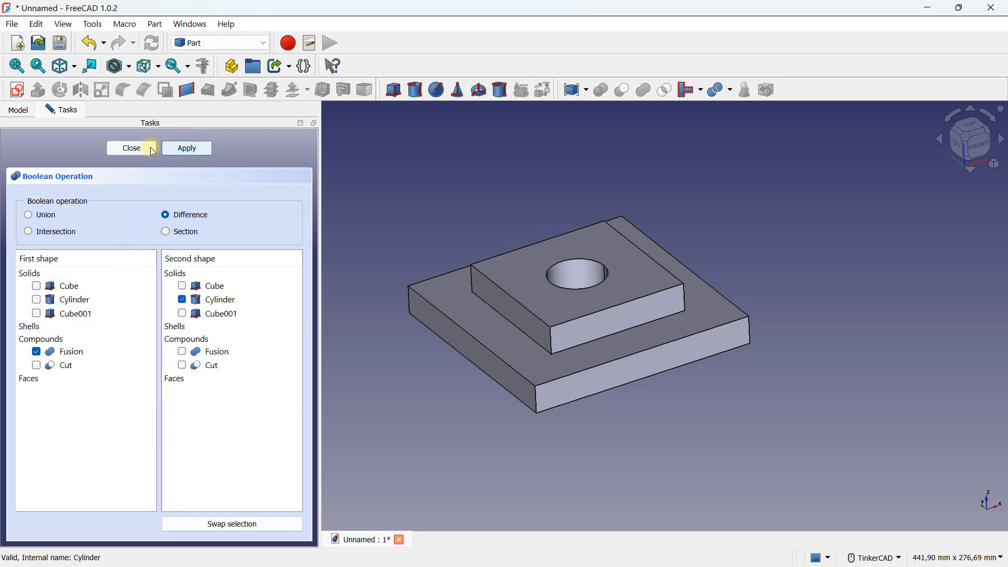
click(131, 147)
- Examine the cut plates from several angles and review the nested fusion, cubes and cylinder in the model tree
right_drag(711, 285, 724, 359)
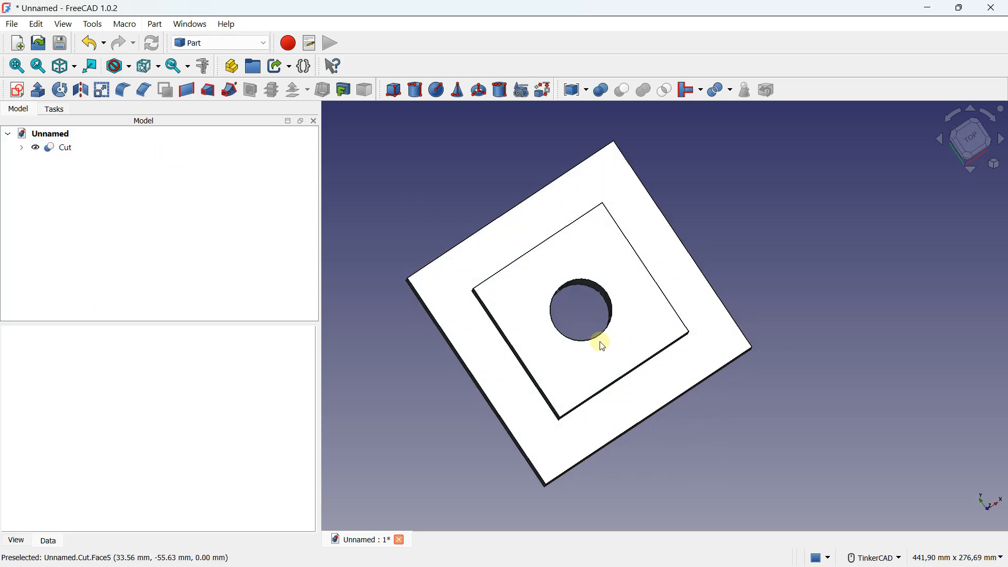
right_drag(593, 367, 587, 337)
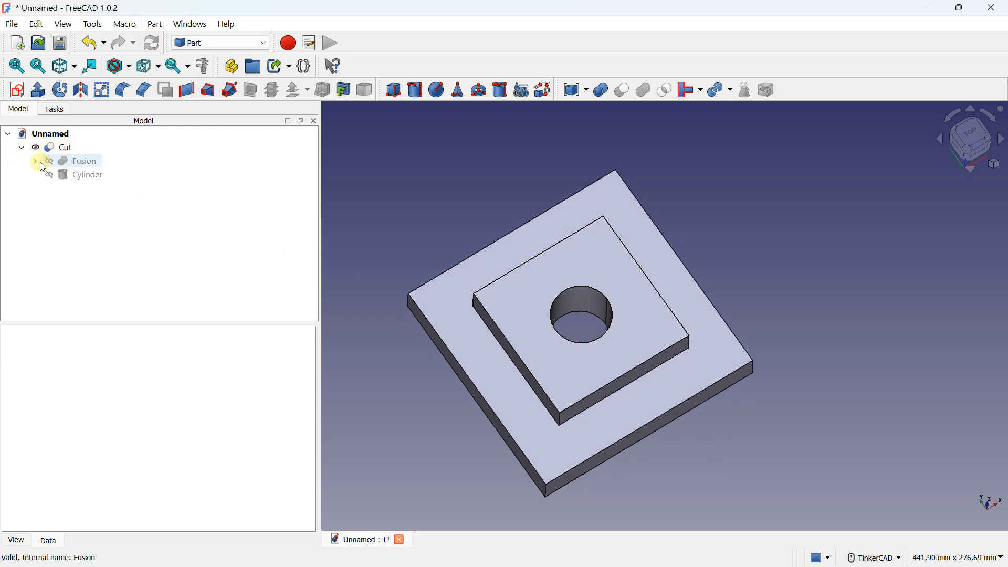
click(36, 162)
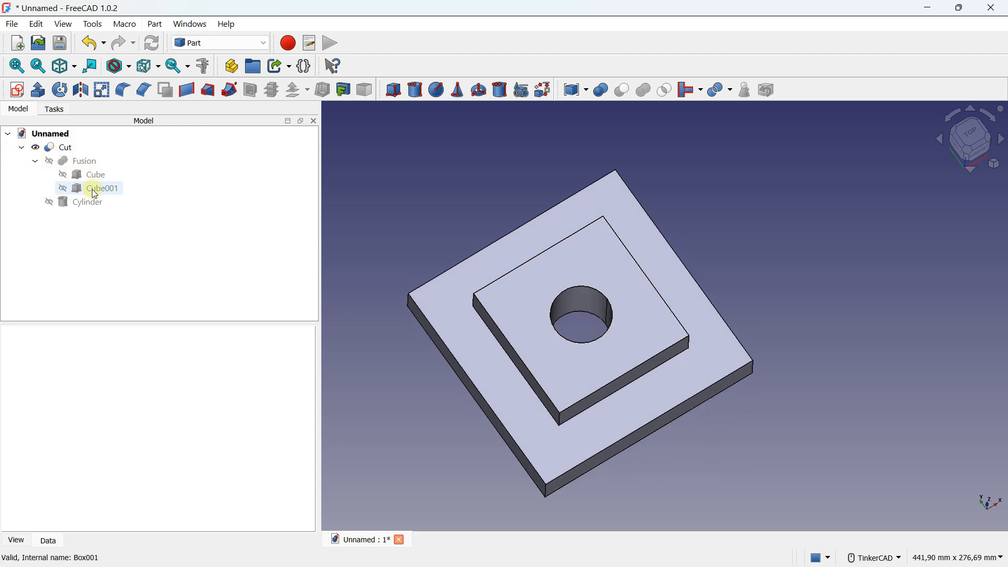
click(36, 162)
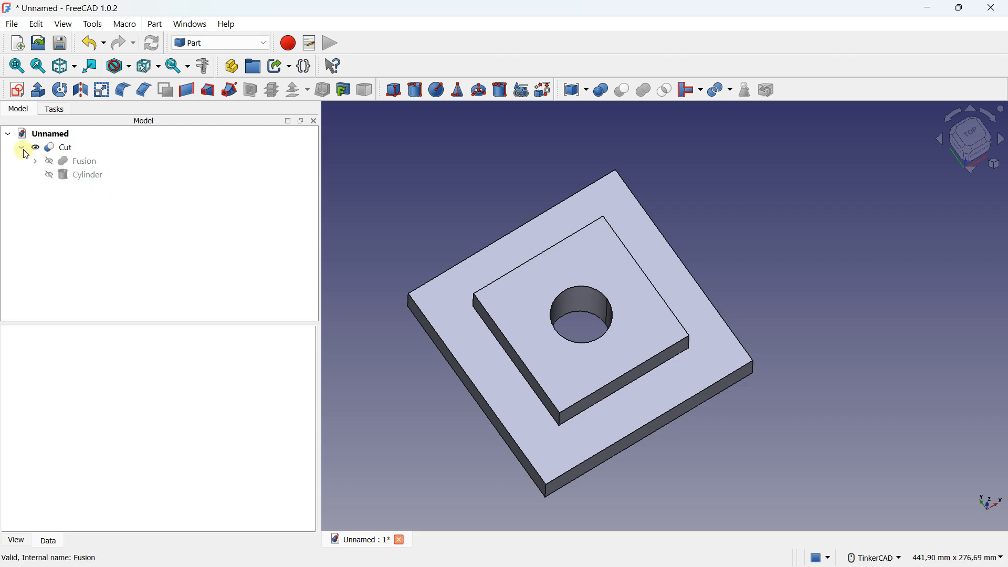
click(22, 148)
scroll(434, 285, down, 2)
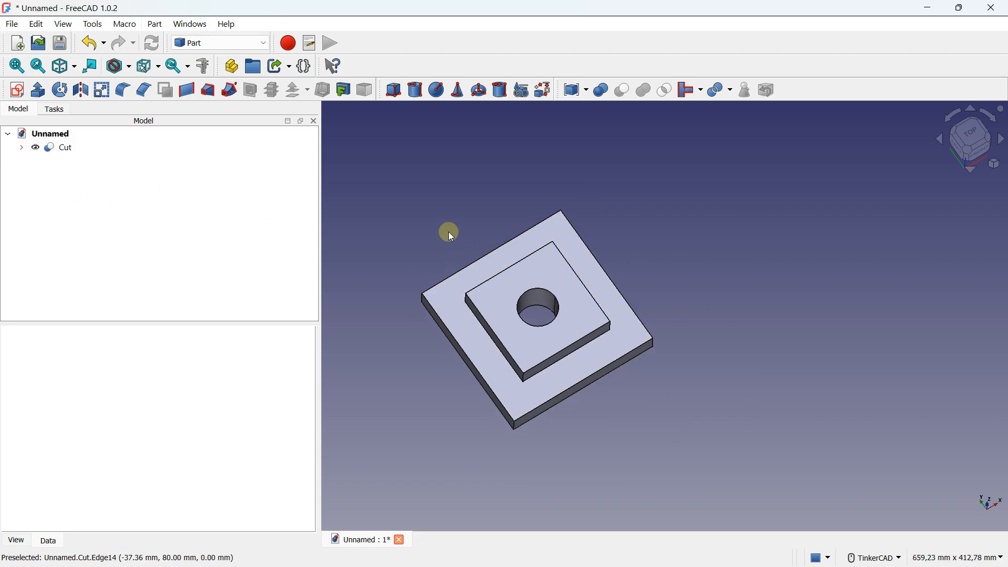
mouse_move(448, 231)
right_down()
mouse_move(450, 218)
mouse_move(455, 231)
right_up()
middle_drag(455, 231, 510, 219)
mouse_move(546, 254)
right_down()
mouse_move(544, 230)
mouse_move(551, 258)
right_up()
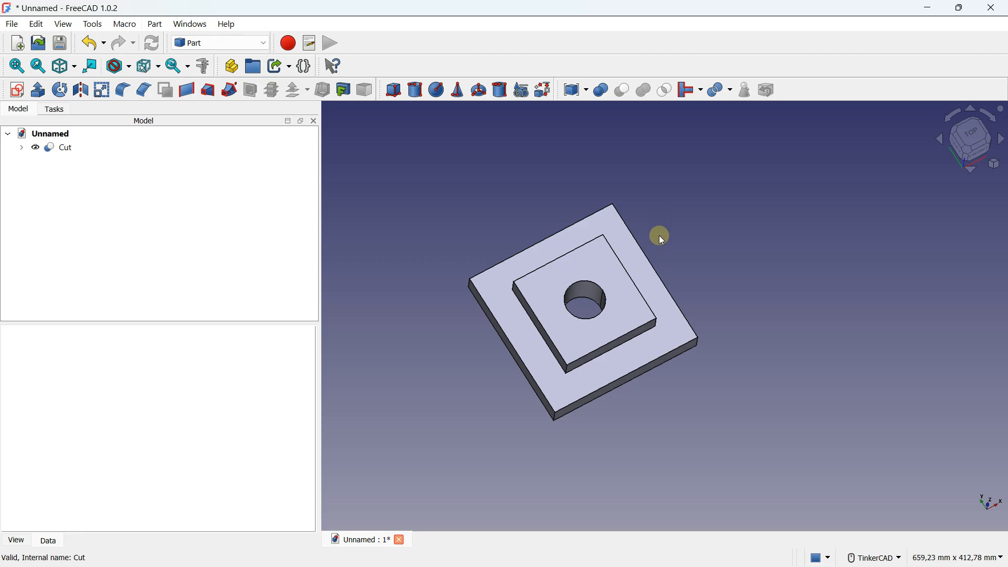
- Delete the cut, the cylinder, the fusion and both cubes to empty the document
click(79, 151)
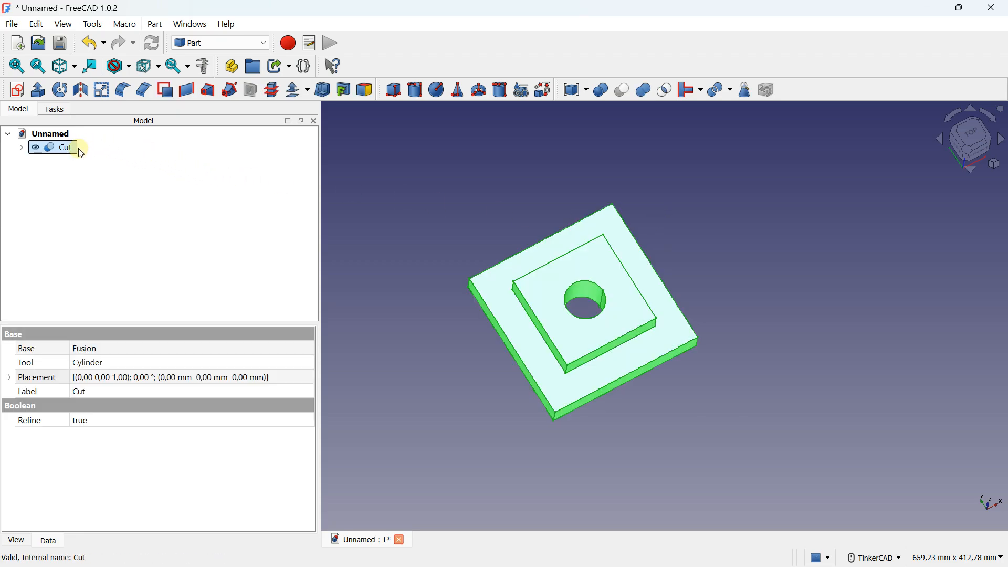
key(Delete)
click(74, 149)
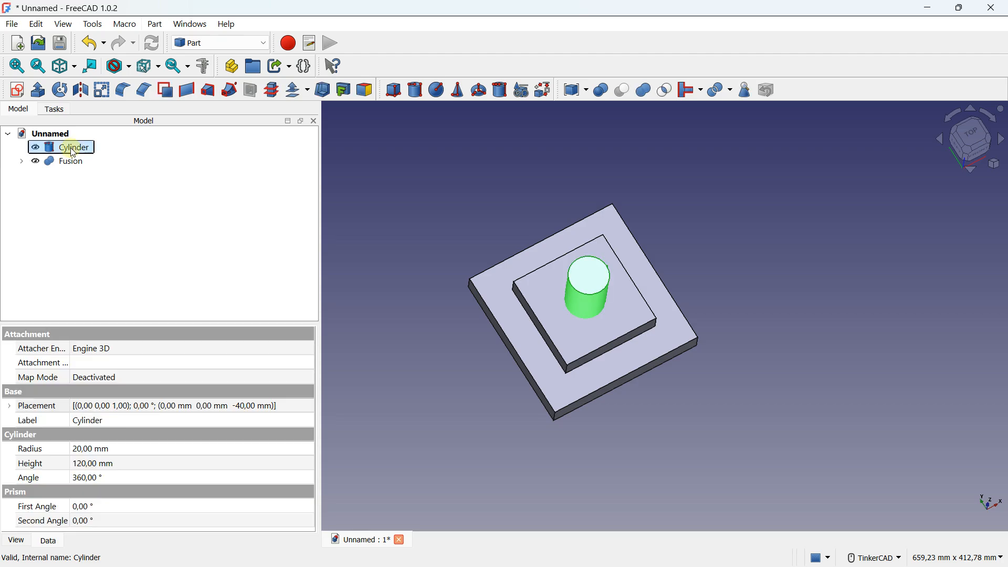
key(Delete)
click(74, 149)
key(Delete)
click(73, 150)
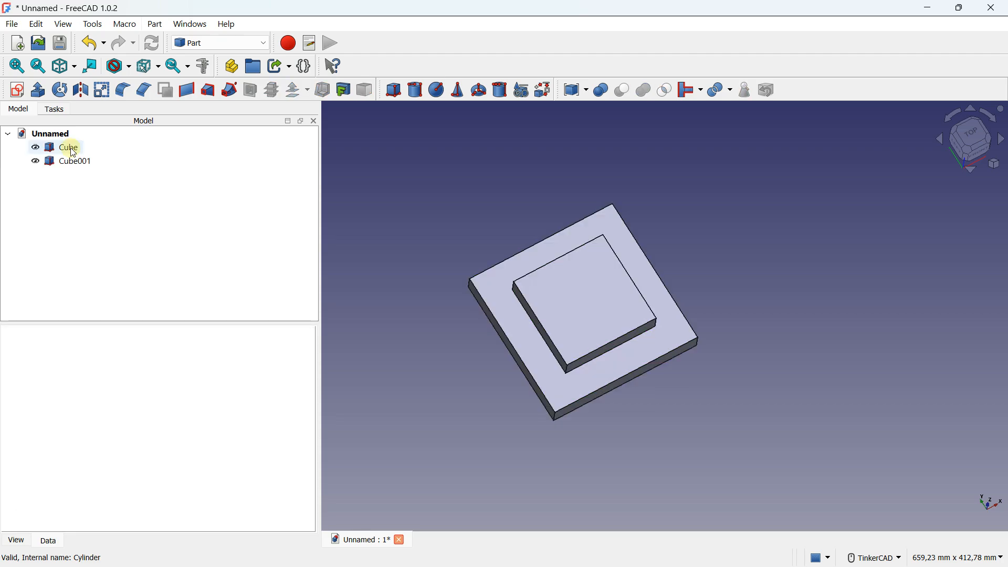
key(Delete)
click(70, 147)
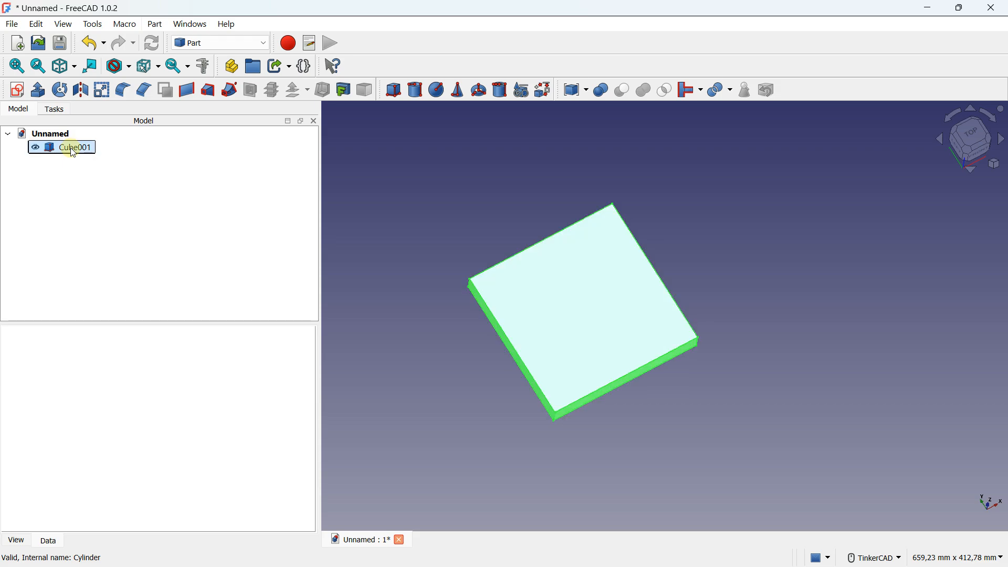
key(Delete)
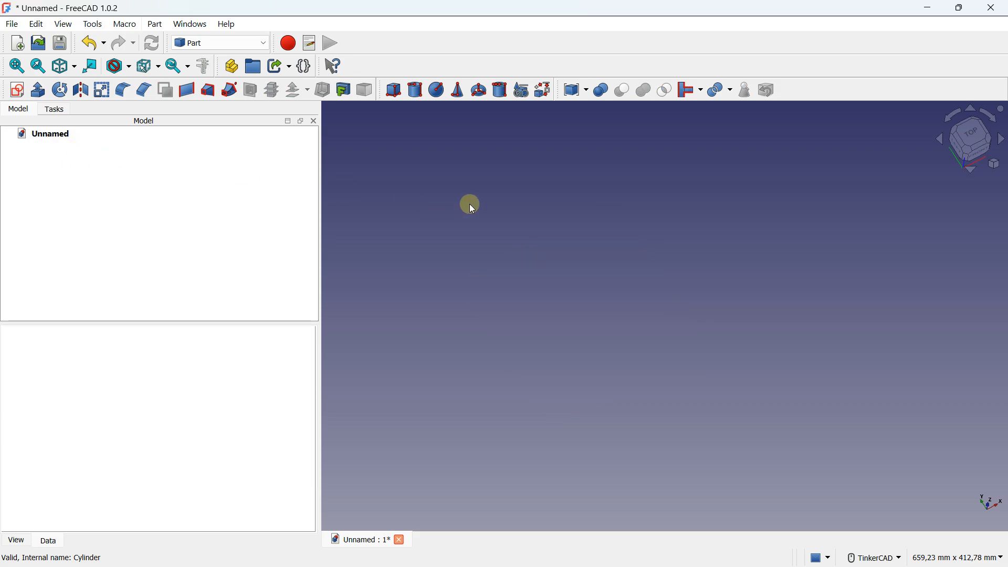